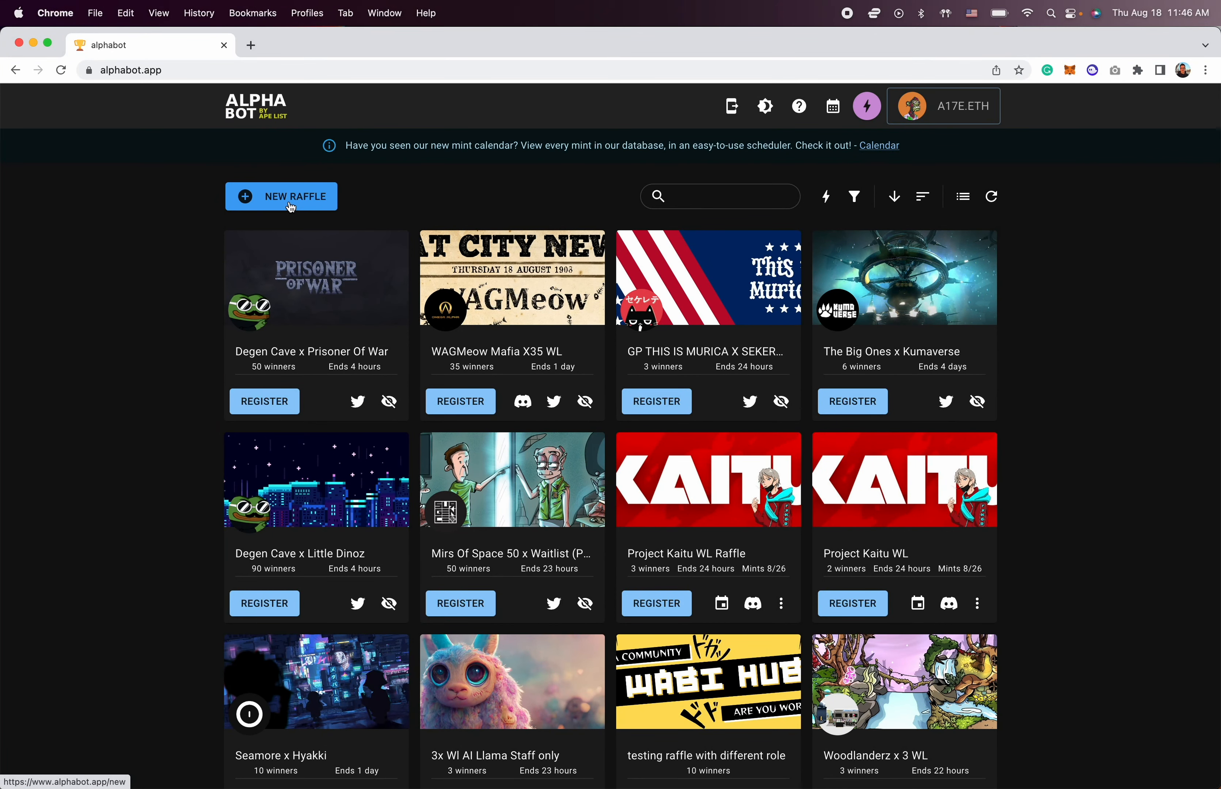
Start a new raffle and assign it to the Demo alpha team.
left_click(291, 207)
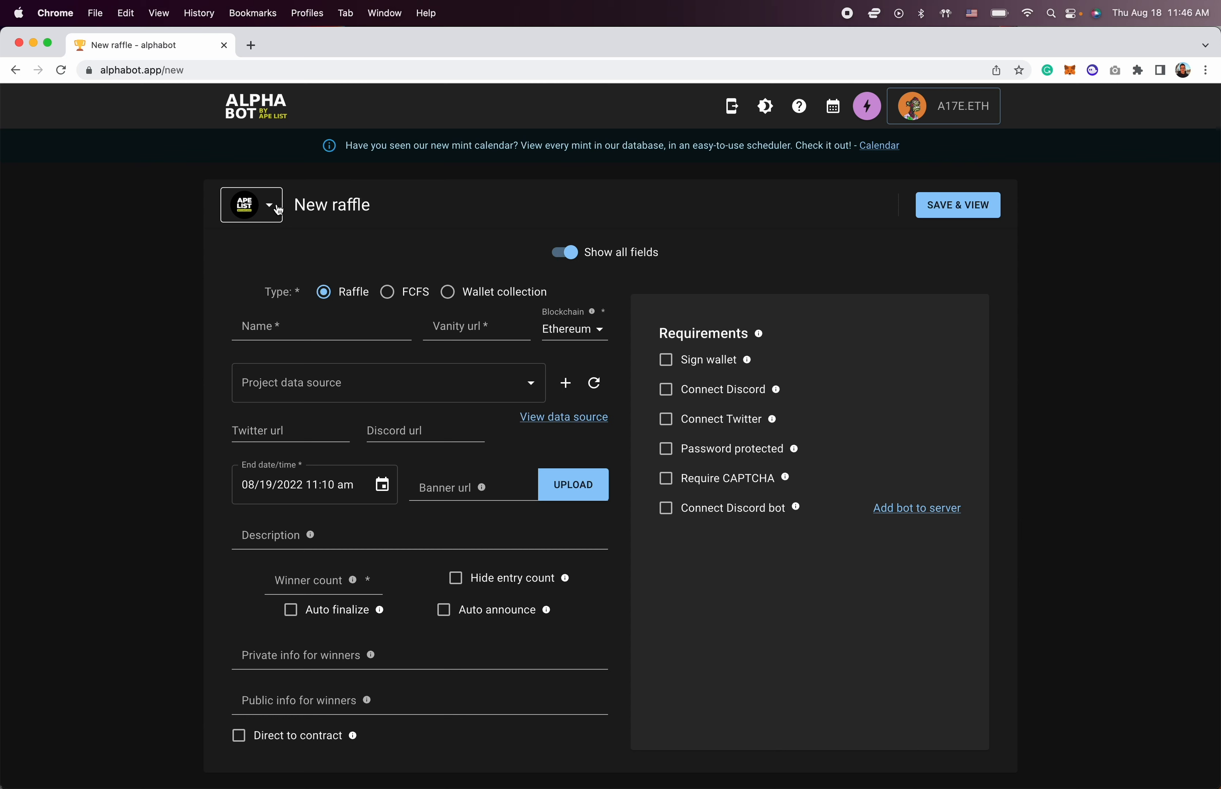
left_click(278, 208)
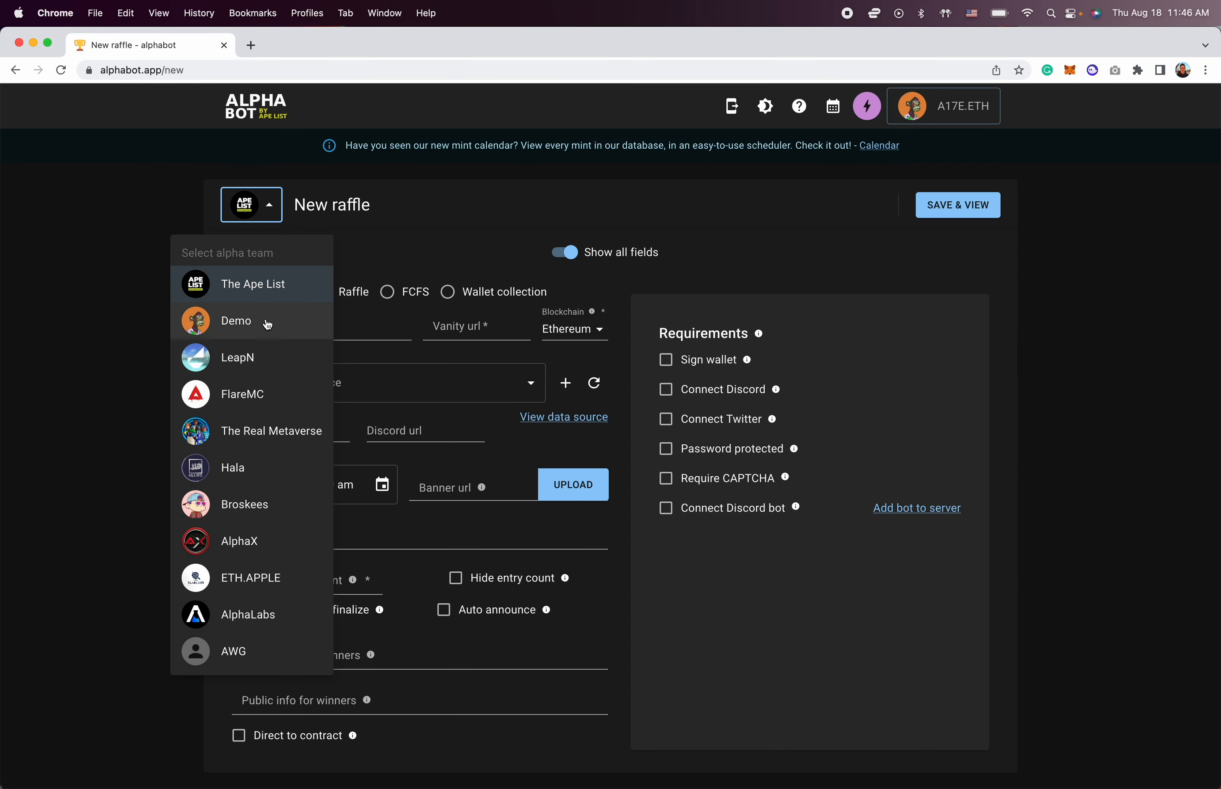
left_click(264, 321)
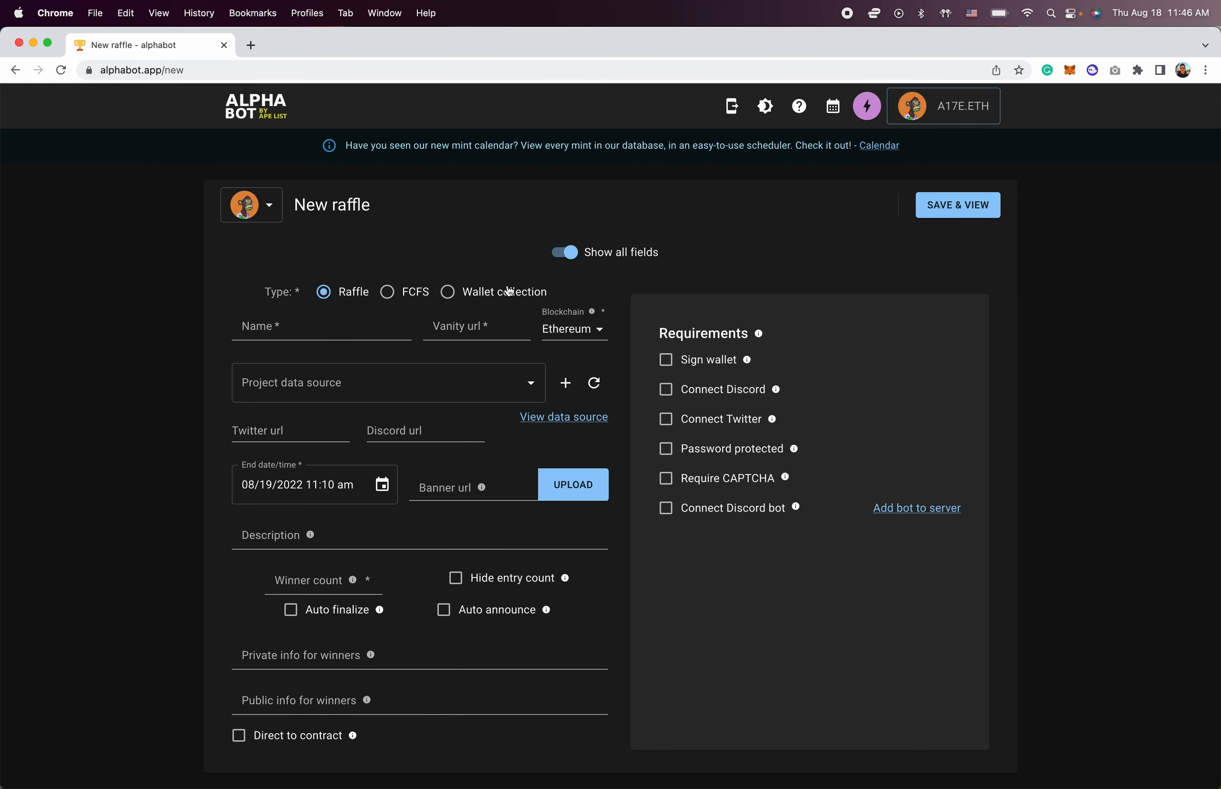
Switch the raffle form to the step-by-step layout and back to showing all fields.
left_click(569, 252)
left_click(571, 251)
left_click(570, 252)
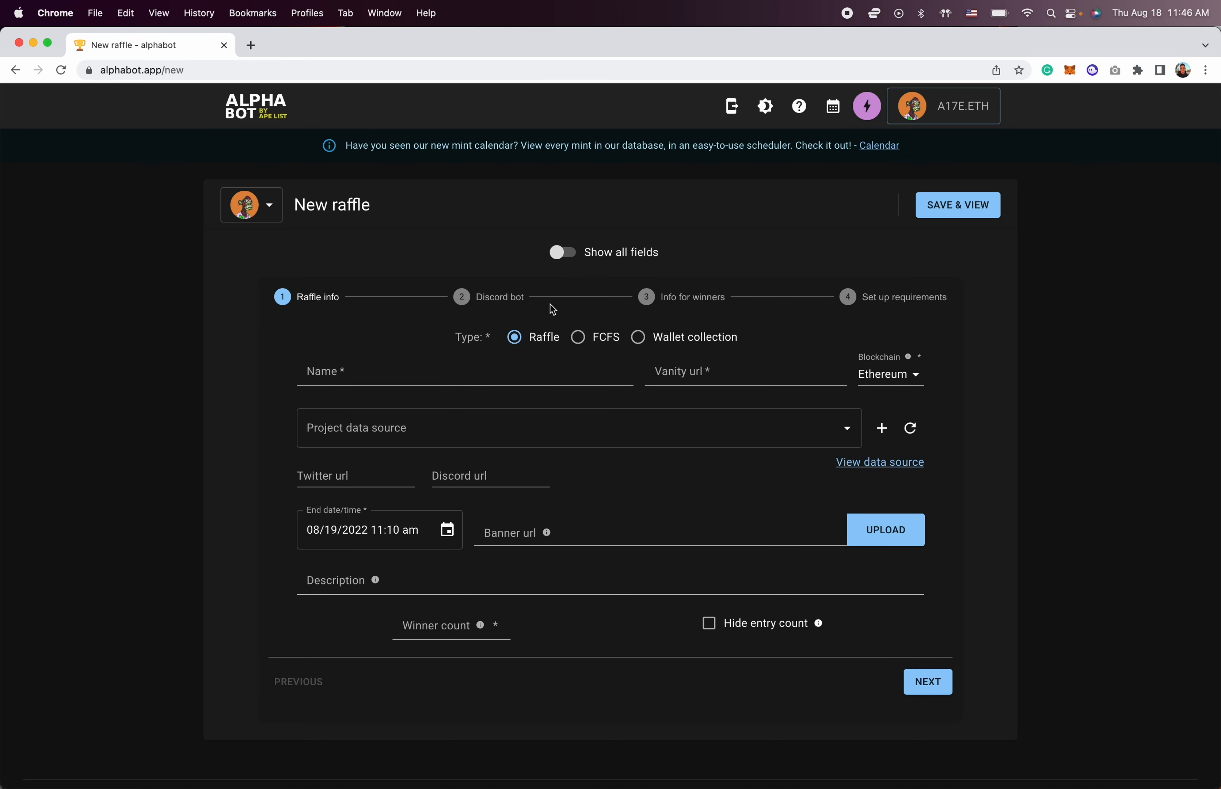
left_click(565, 252)
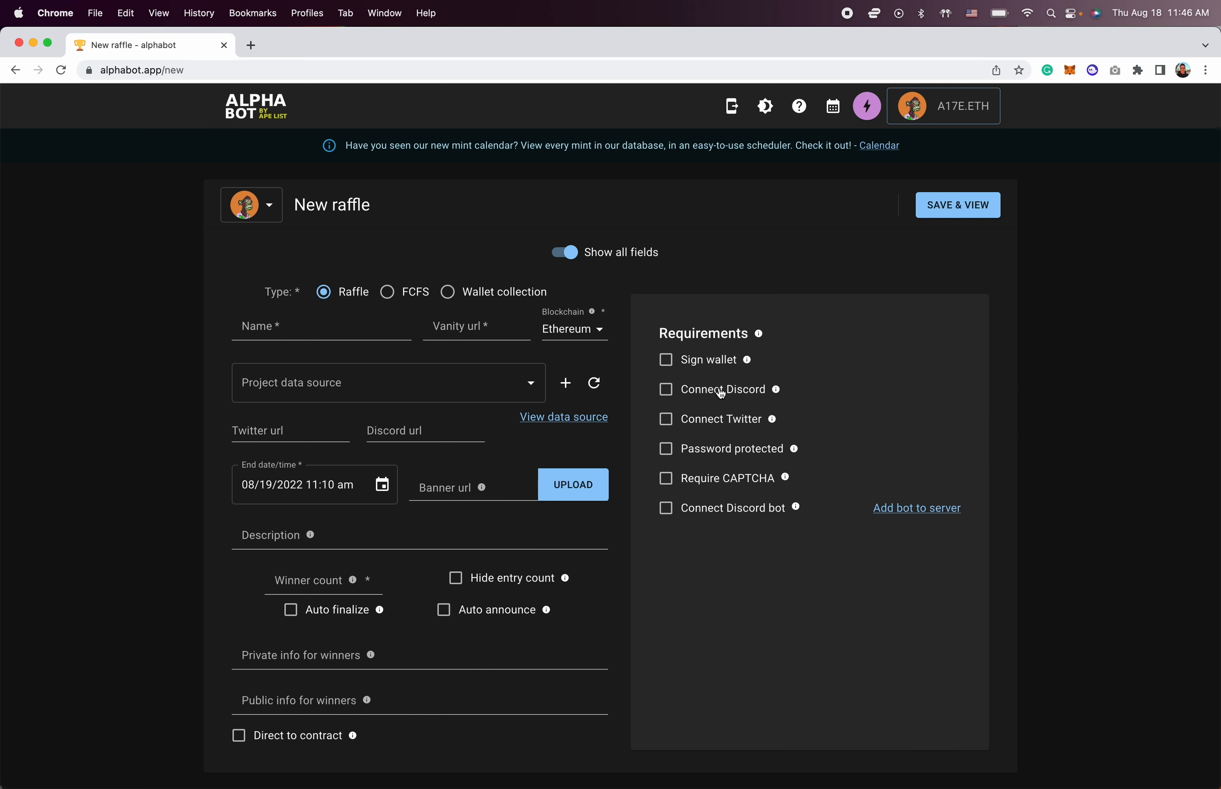
Require entrants to connect Discord and join THE APE LIST server.
left_click(720, 394)
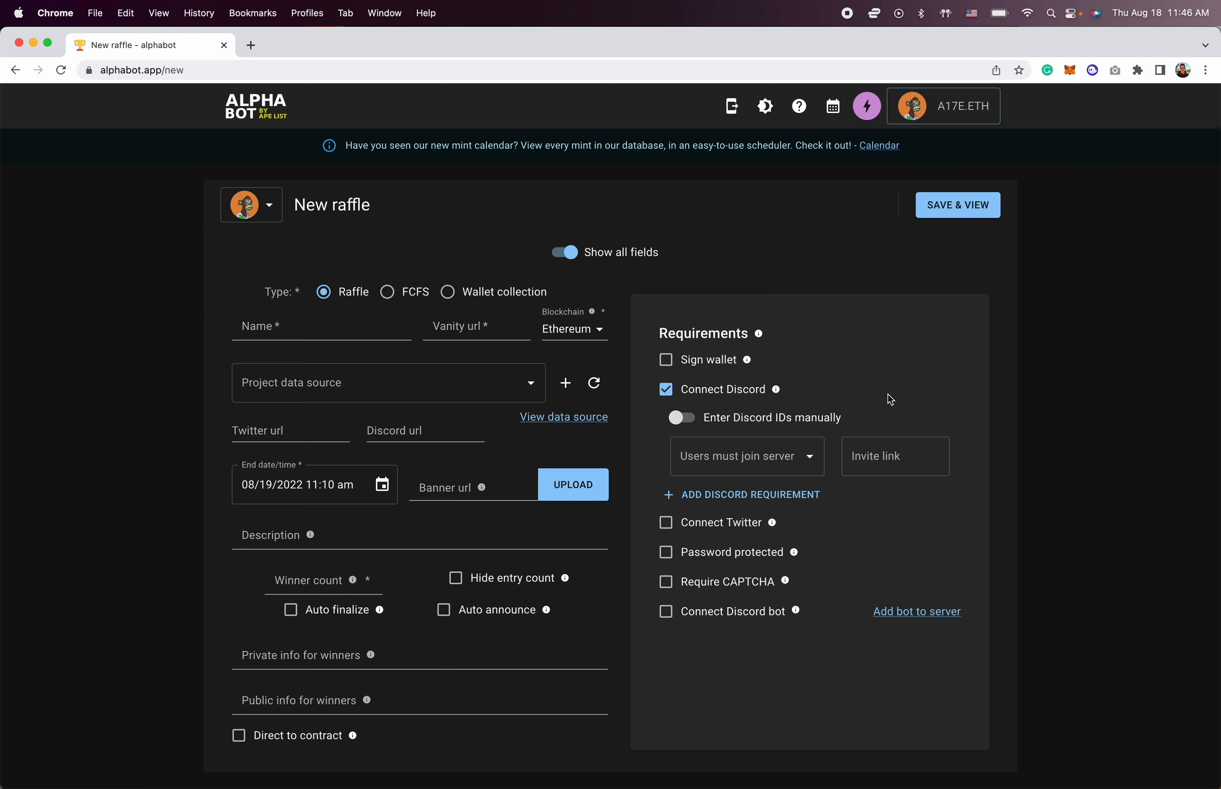
left_click(747, 451)
type("the")
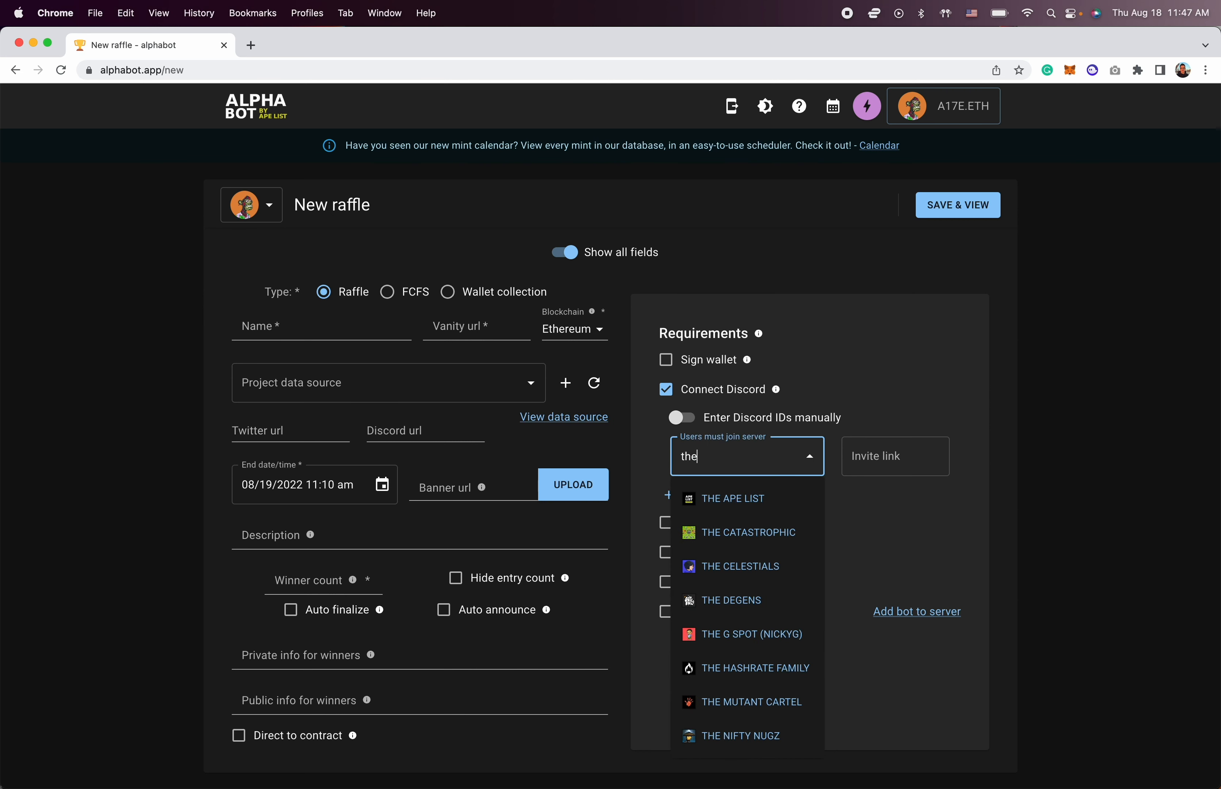
left_click(742, 497)
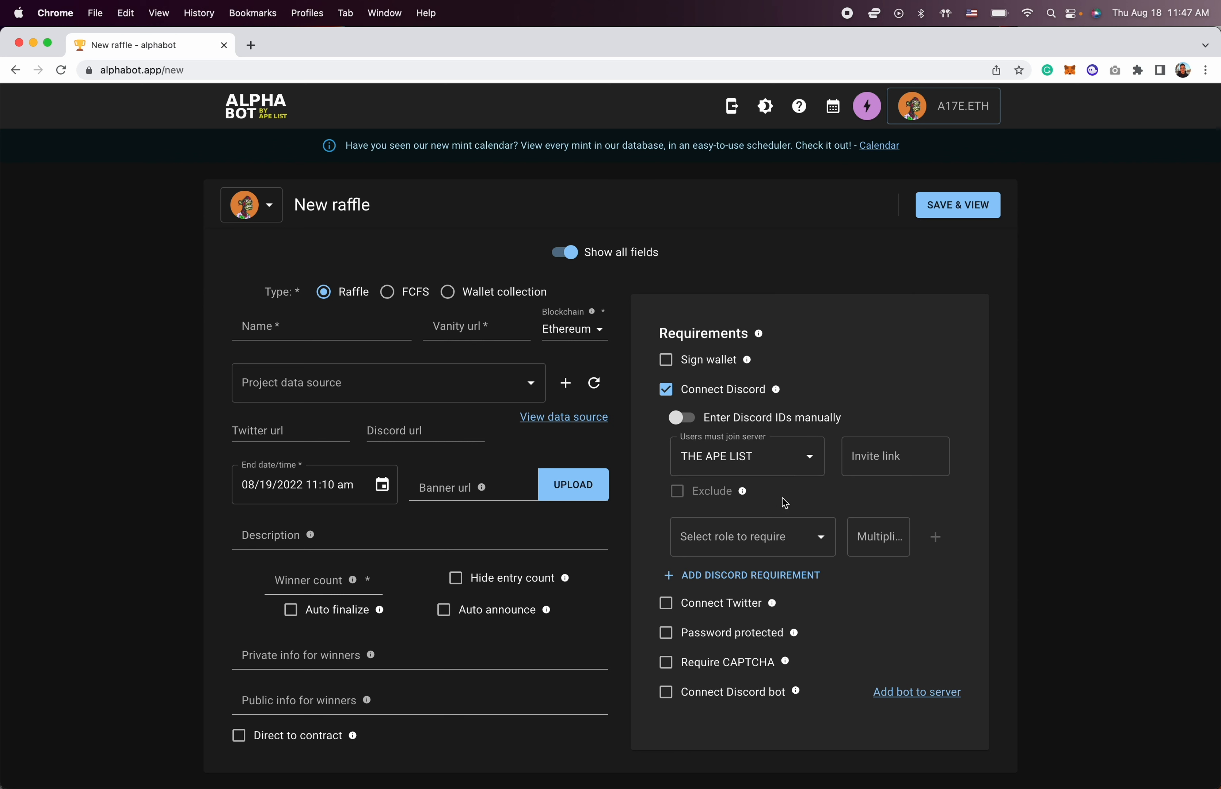
Add BAYC as a required role in THE APE LIST server with a multiplier of 5.
left_click(761, 526)
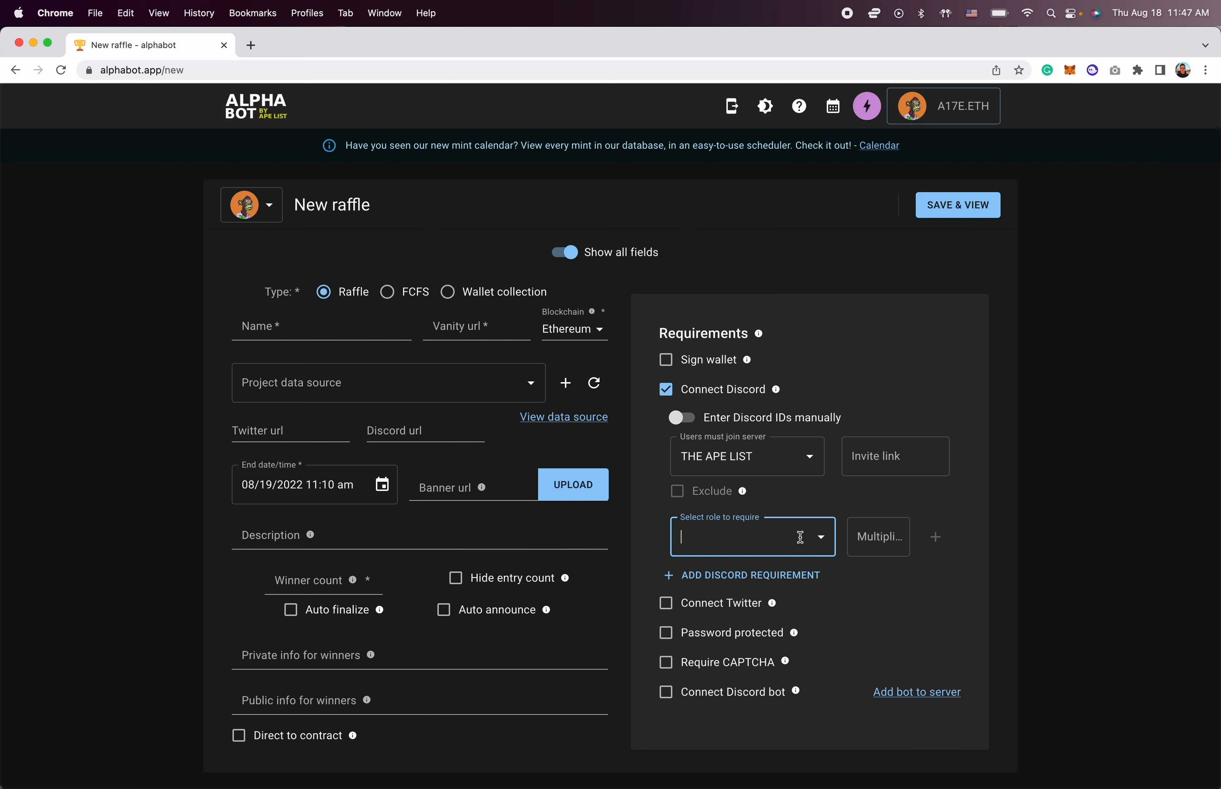
left_click(820, 537)
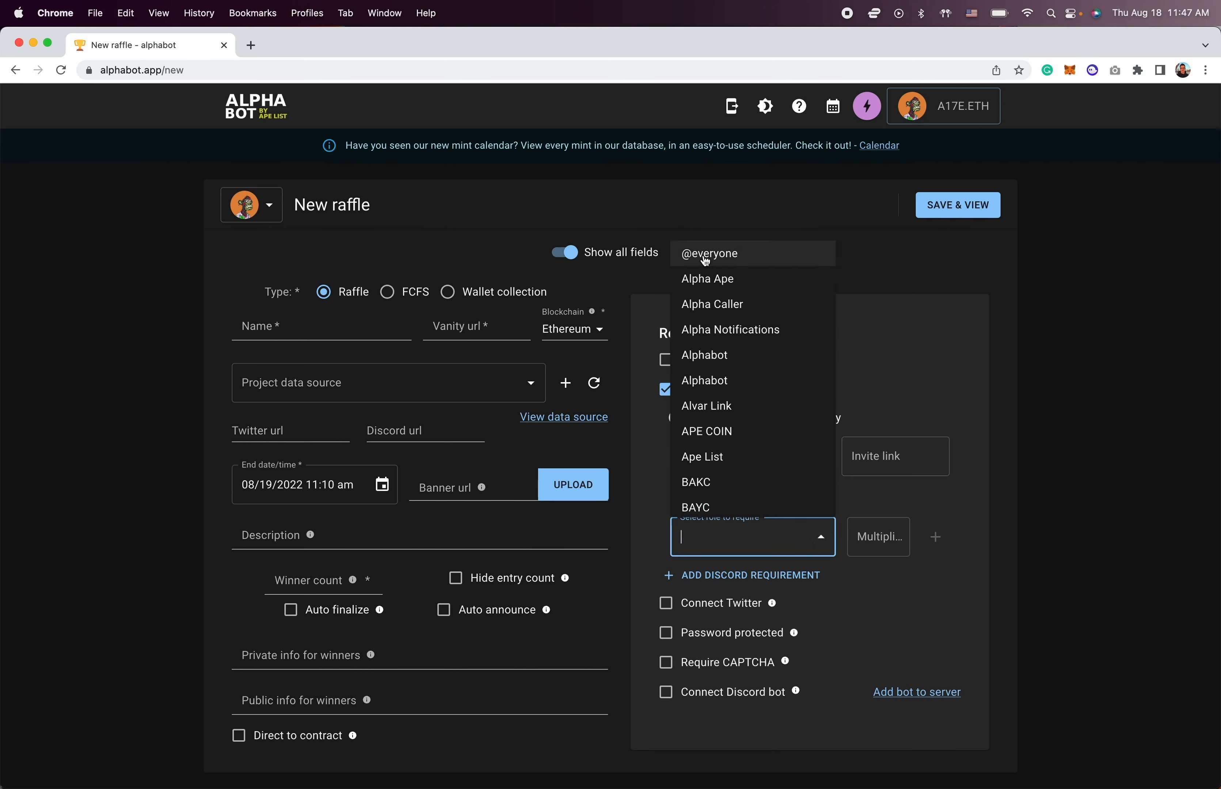
scroll(715, 485, "down", 2)
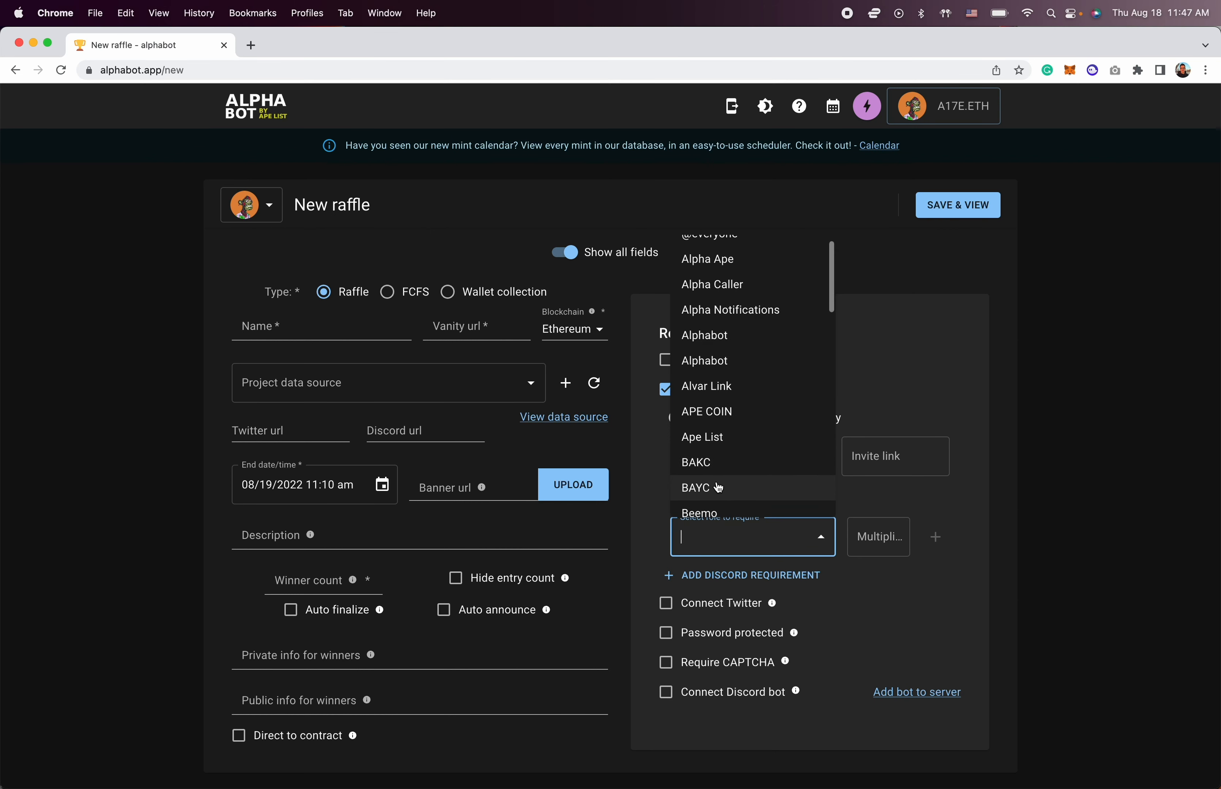
left_click(716, 483)
left_click(871, 543)
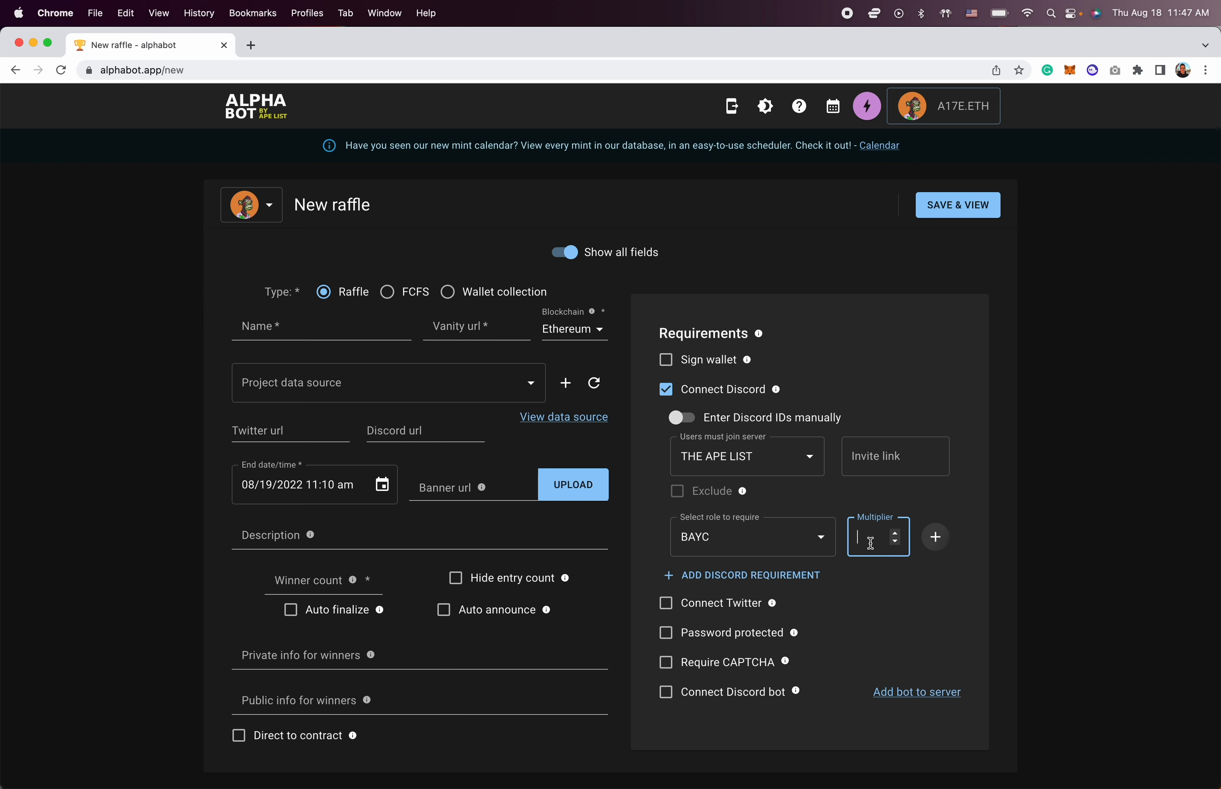
type("5")
left_click(935, 537)
Add MAYC as another required role in THE APE LIST server with a multiplier of 4.
left_click(769, 560)
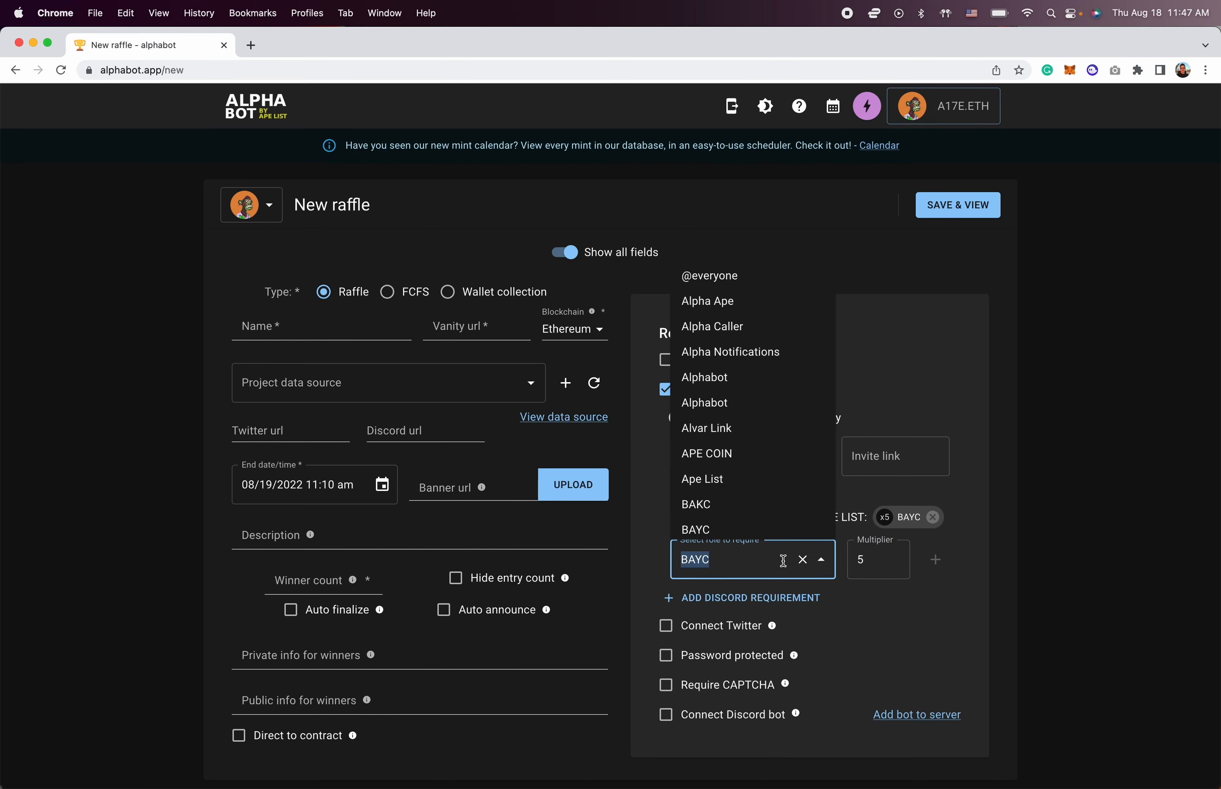
left_click(803, 561)
left_click(821, 559)
left_click(821, 560)
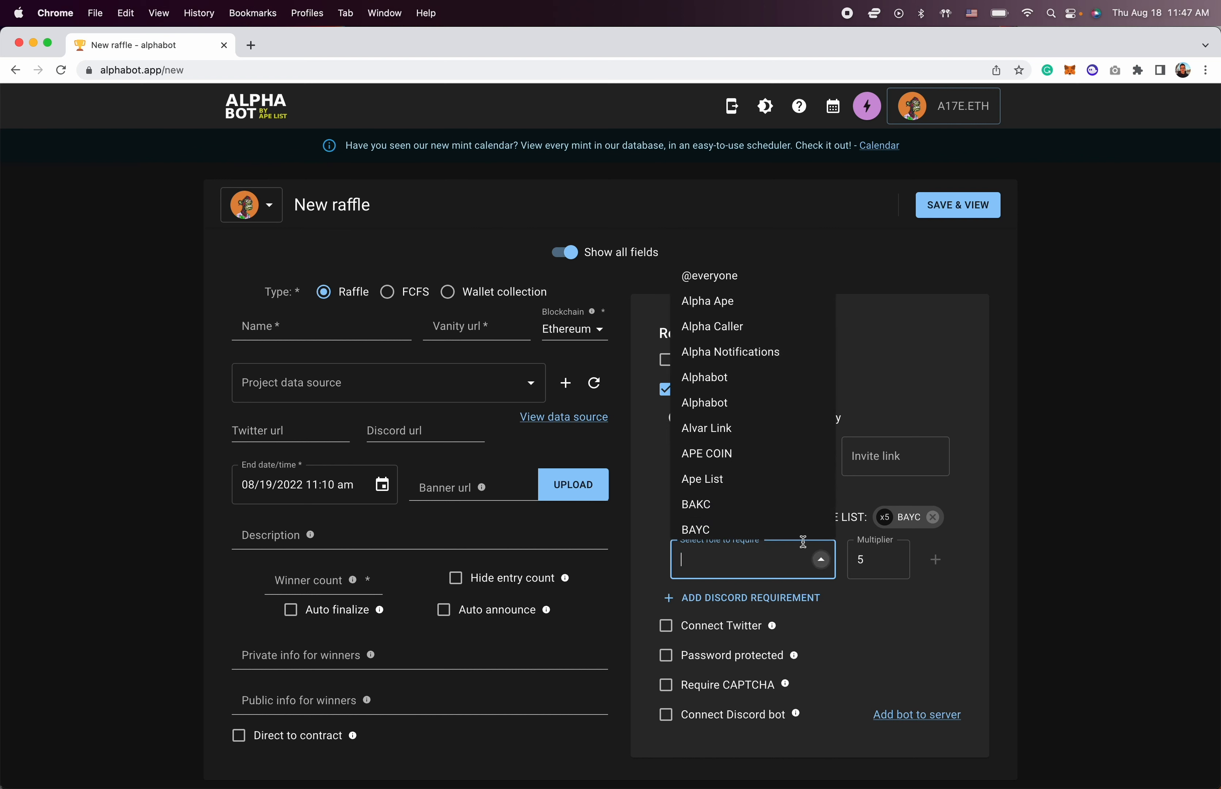
scroll(744, 513, "down", 2)
scroll(744, 513, "down", 3)
type("mayc")
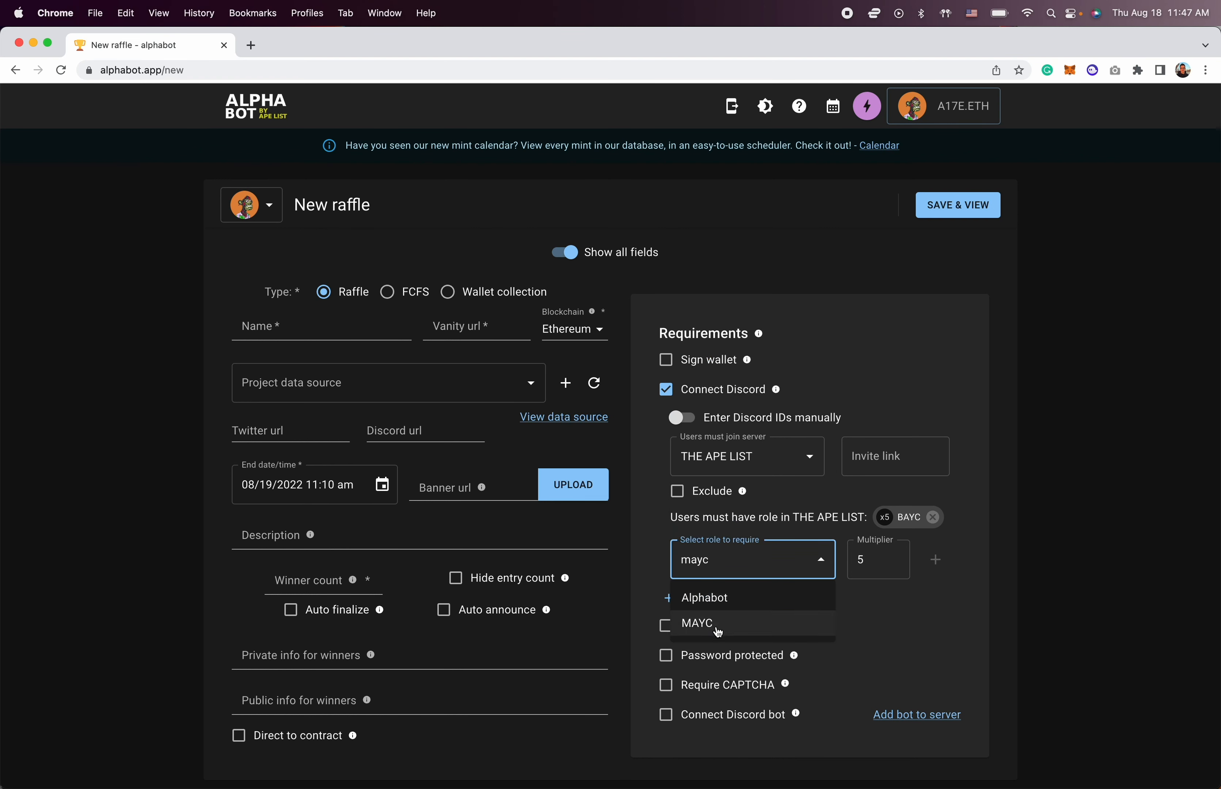
left_click(697, 623)
left_click(884, 562)
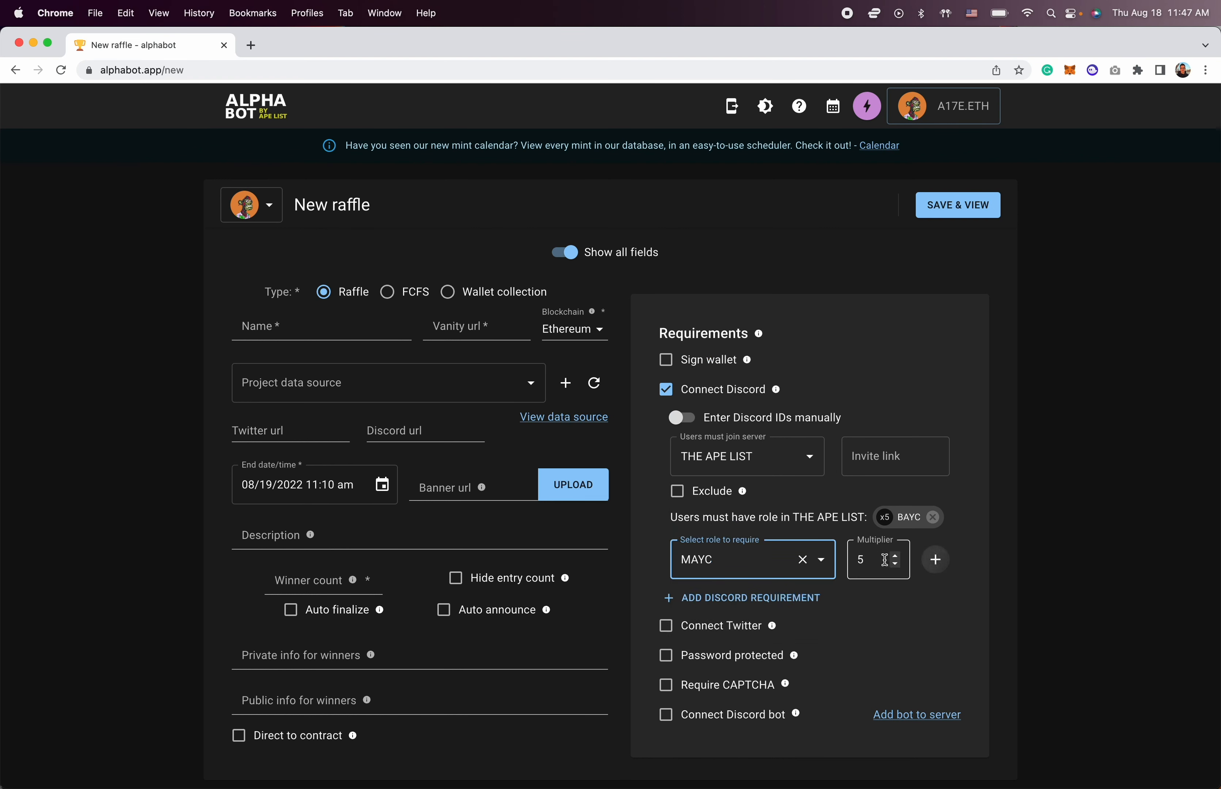
key("BackSpace")
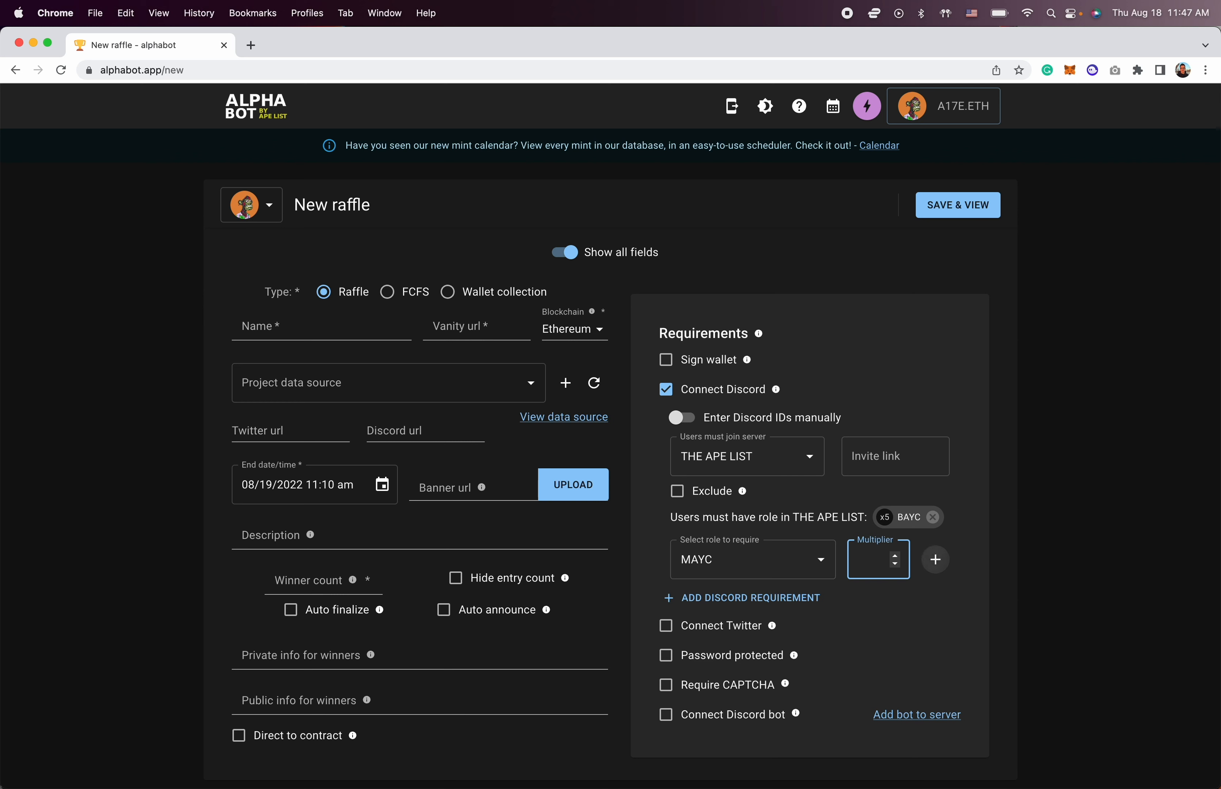
type("4")
left_click(936, 560)
Add the BAKC role to THE APE LIST server's required roles with a multiplier of 2.
left_click(751, 591)
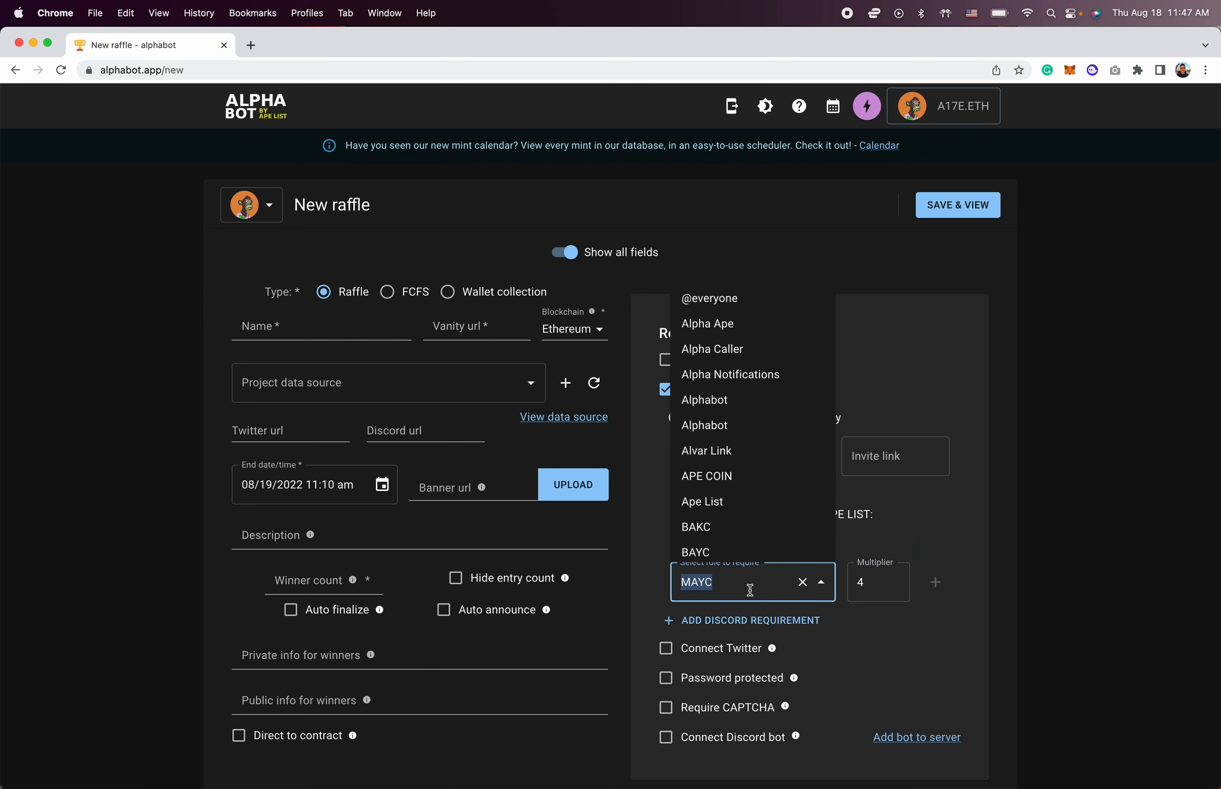
left_click(739, 527)
left_click(867, 582)
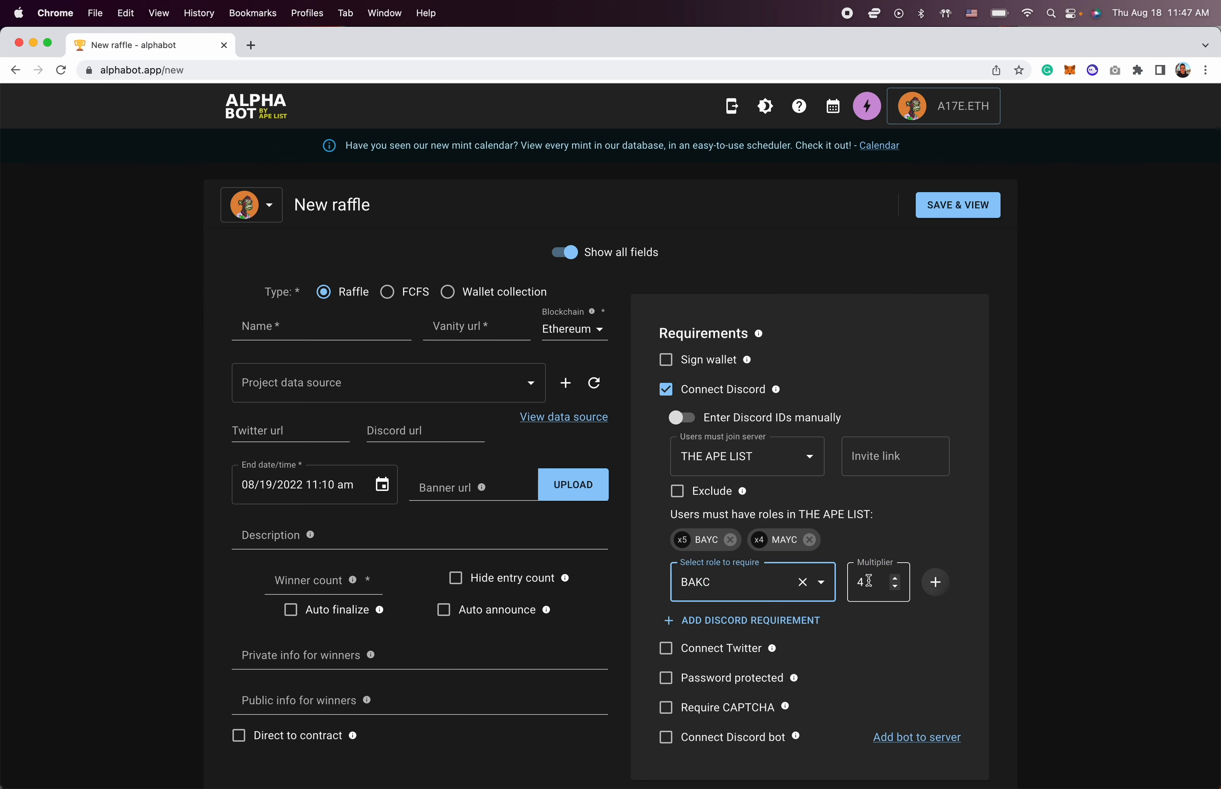
key("BackSpace")
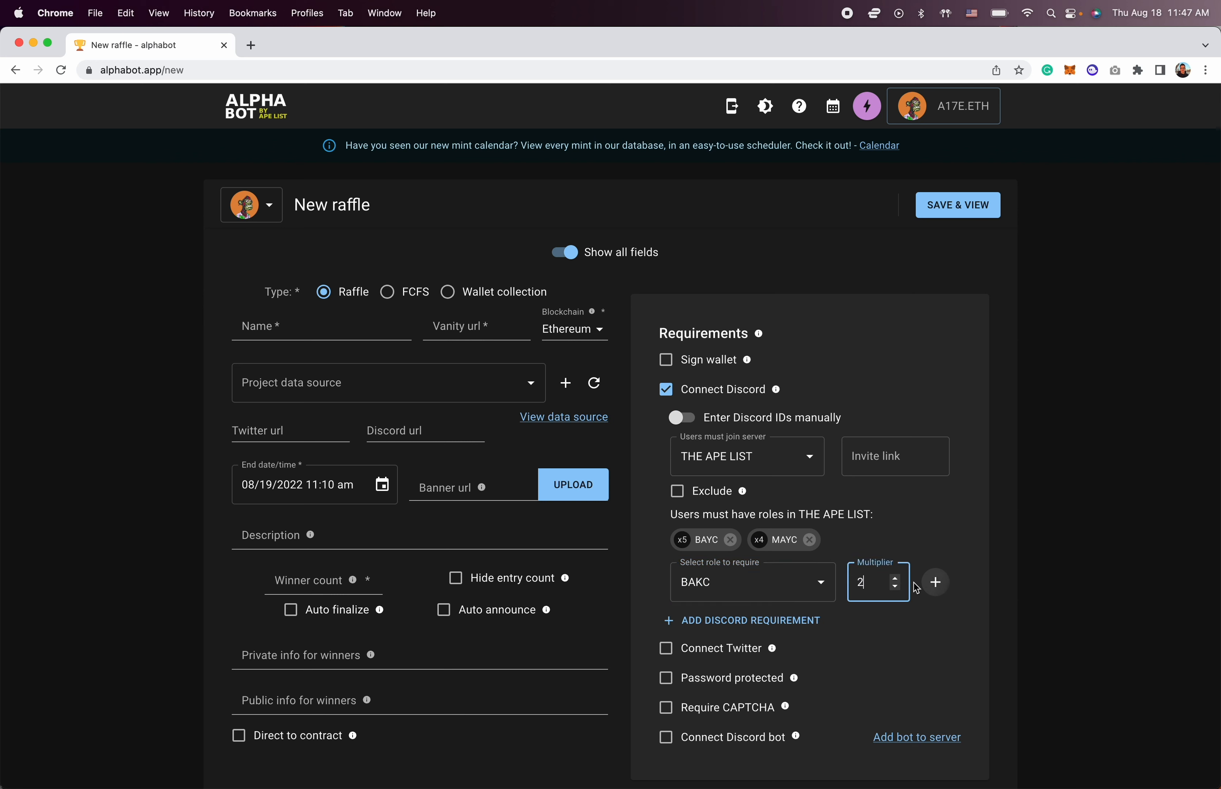
left_click(933, 584)
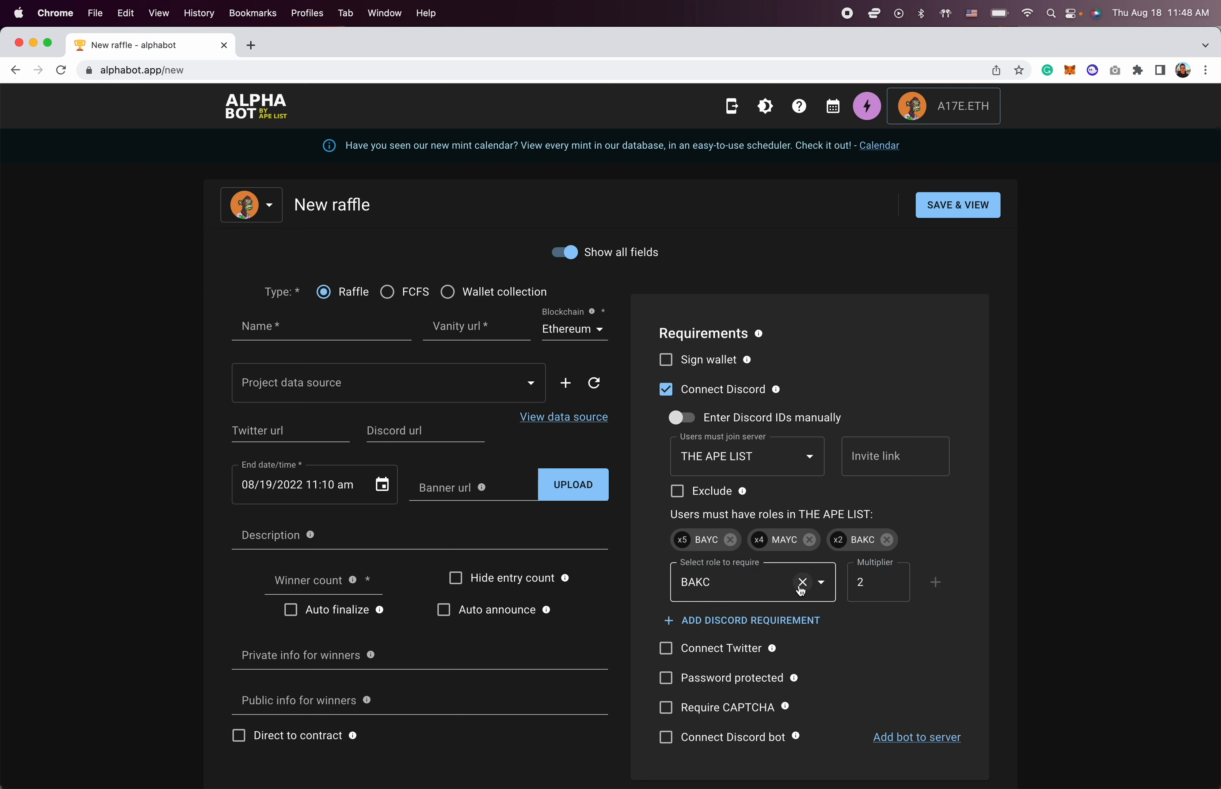
Add the Temple Degen role to THE APE LIST server's required roles with a multiplier of 1.
left_click(803, 585)
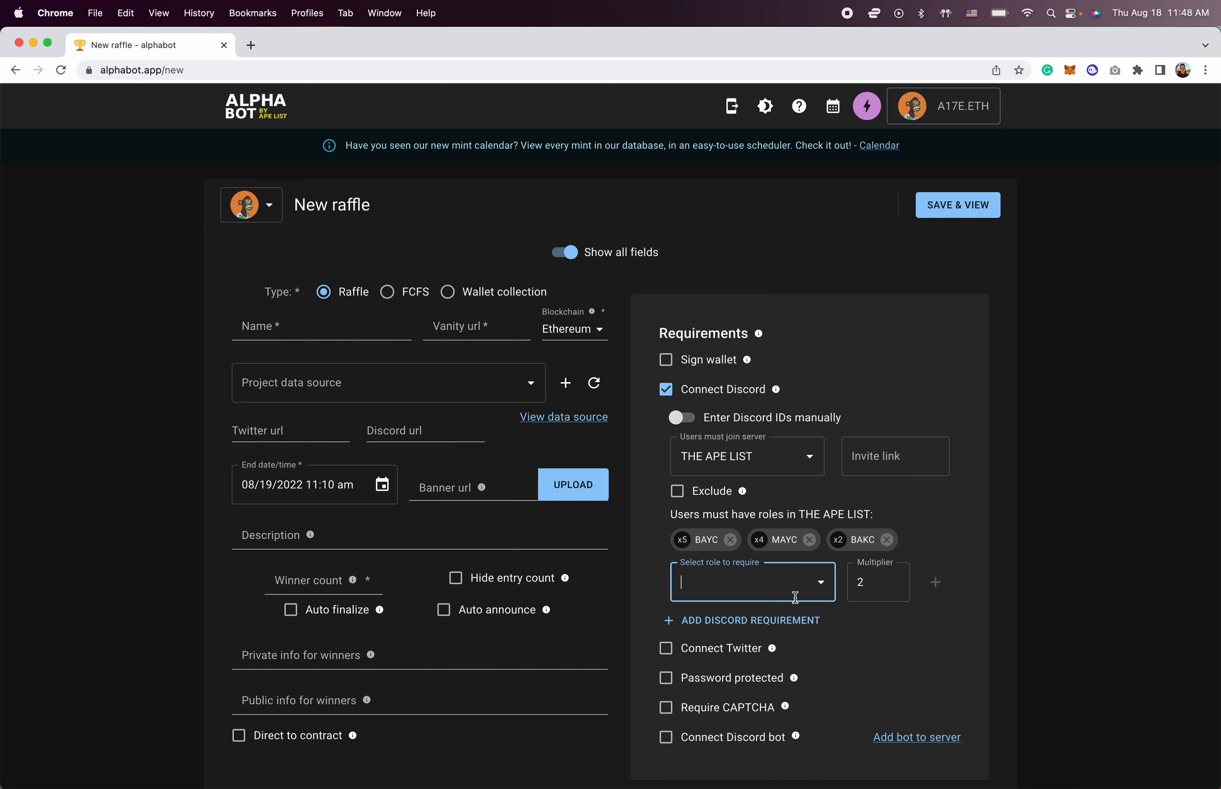
left_click(819, 590)
left_click(763, 582)
type("temple")
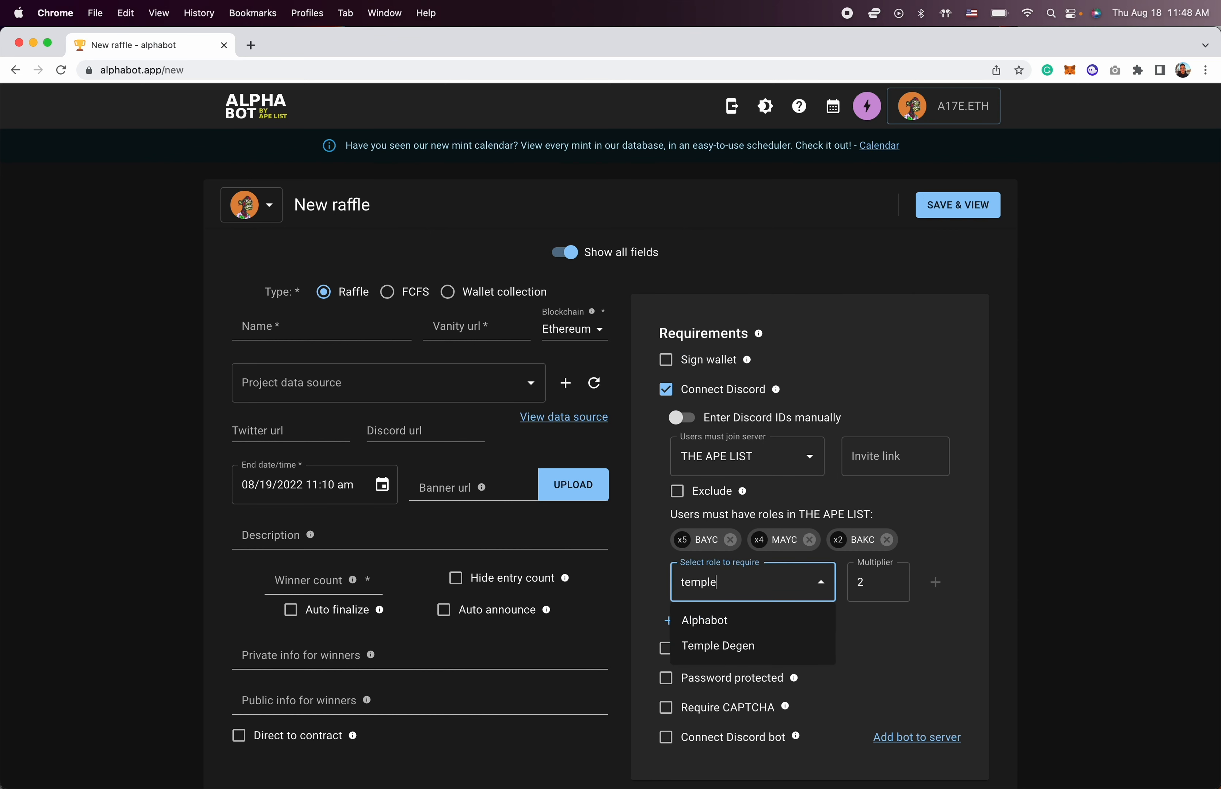
left_click(737, 662)
left_click(873, 584)
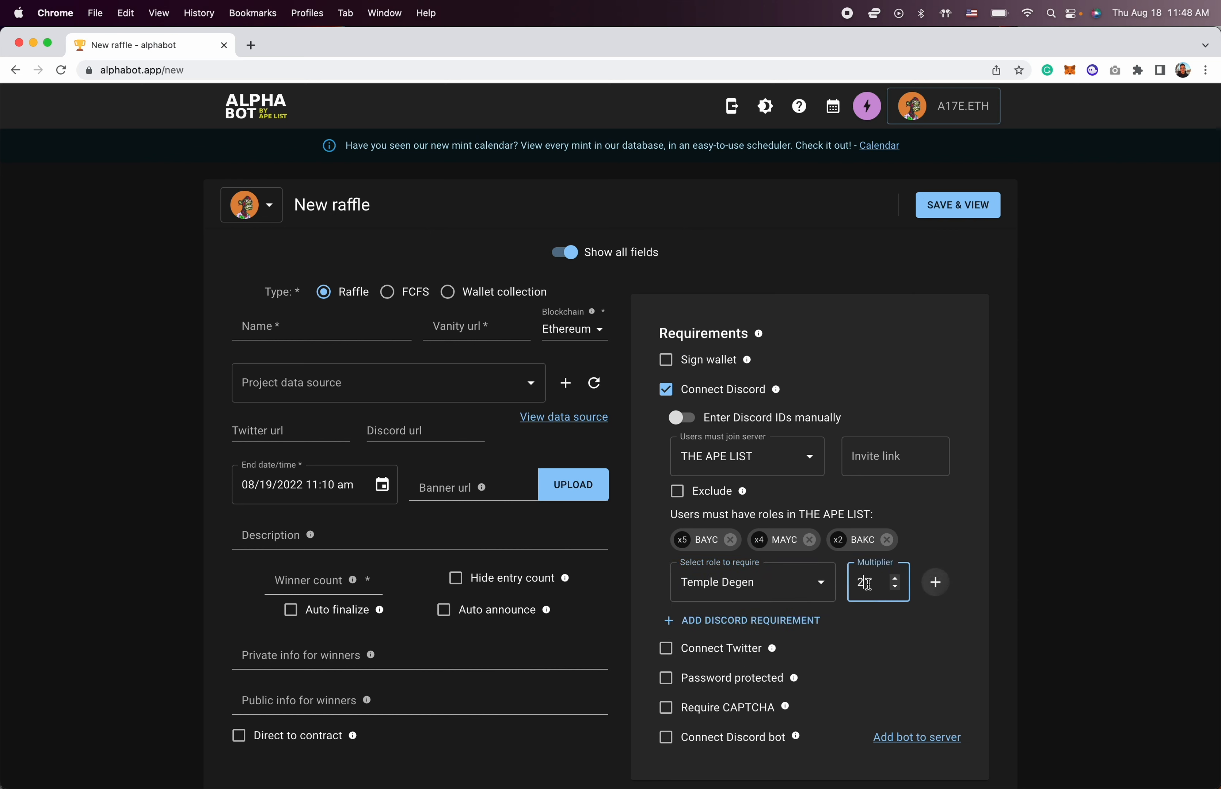
key("BackSpace")
type("1")
left_click(936, 582)
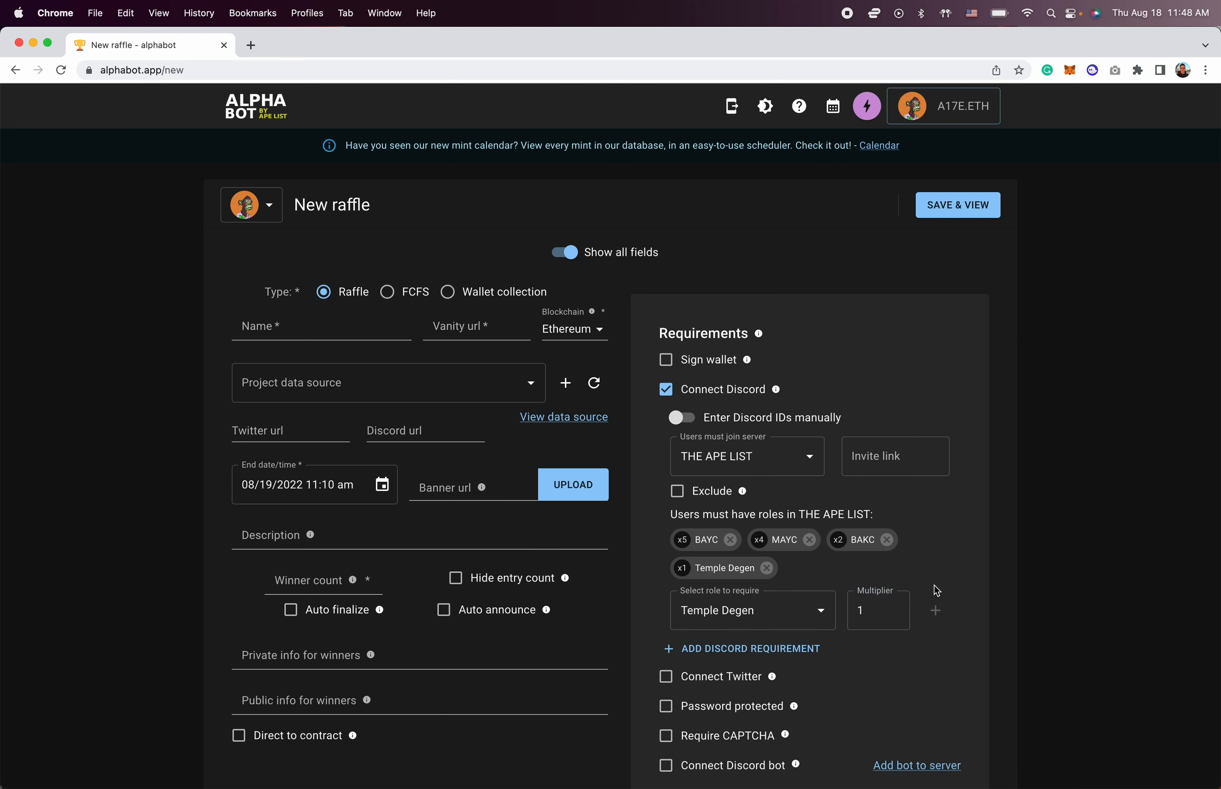
Clear the leftover multiplier and role entries below THE APE LIST server's required roles.
left_click(873, 611)
key("BackSpace")
left_click(809, 617)
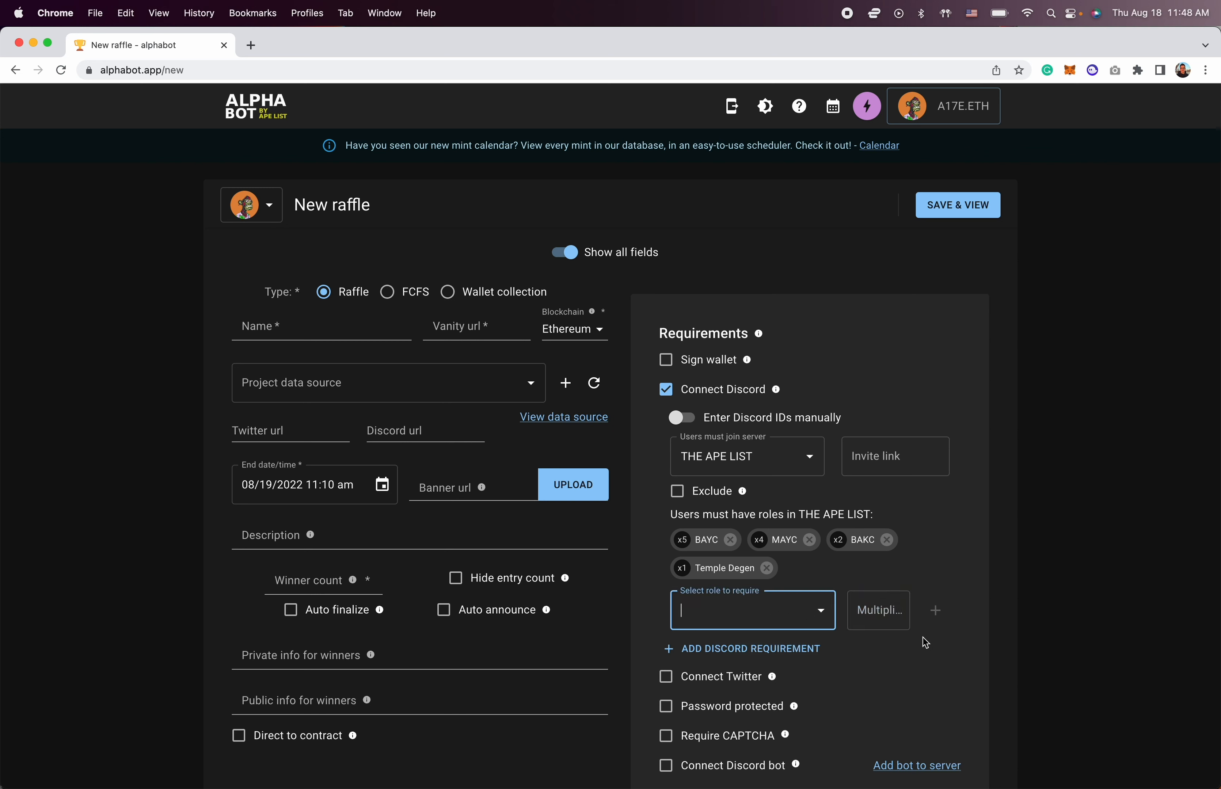
left_click(1000, 590)
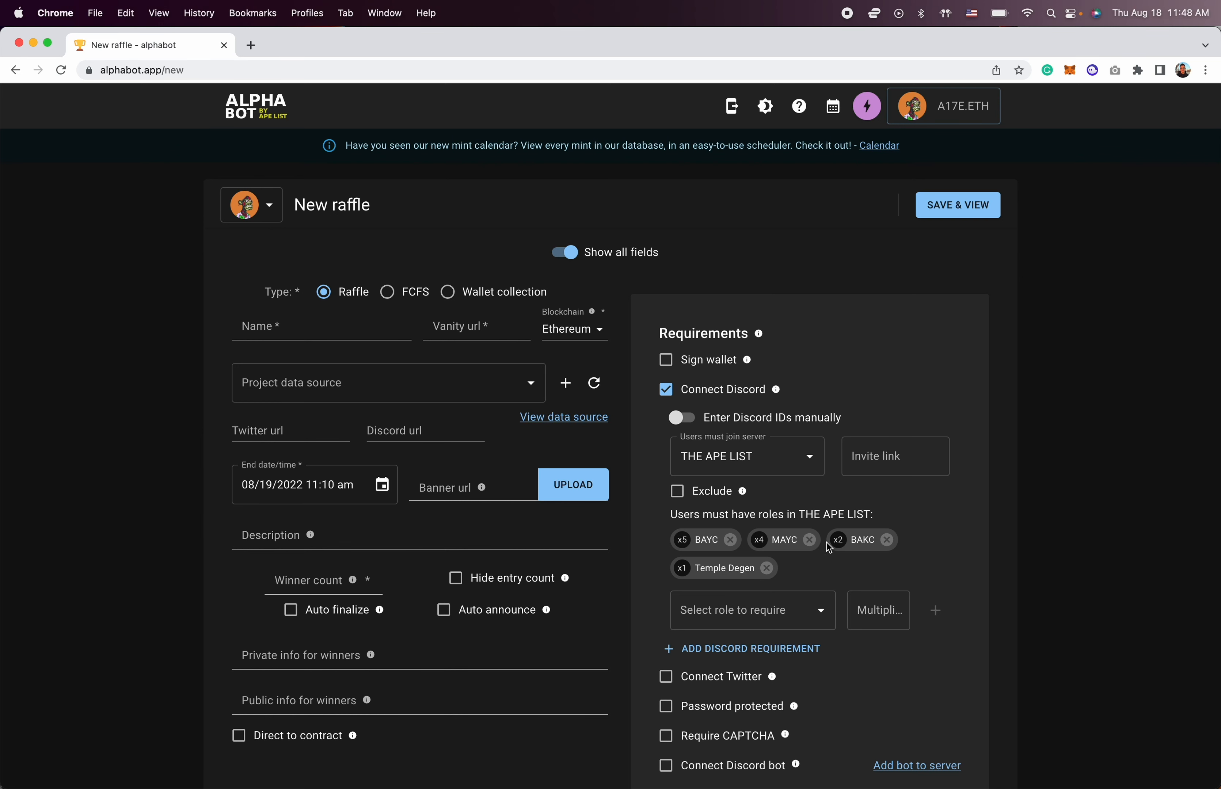
Add a second Discord requirement that makes entrants join the Alphabot Demo server.
scroll(834, 548, "down", 1)
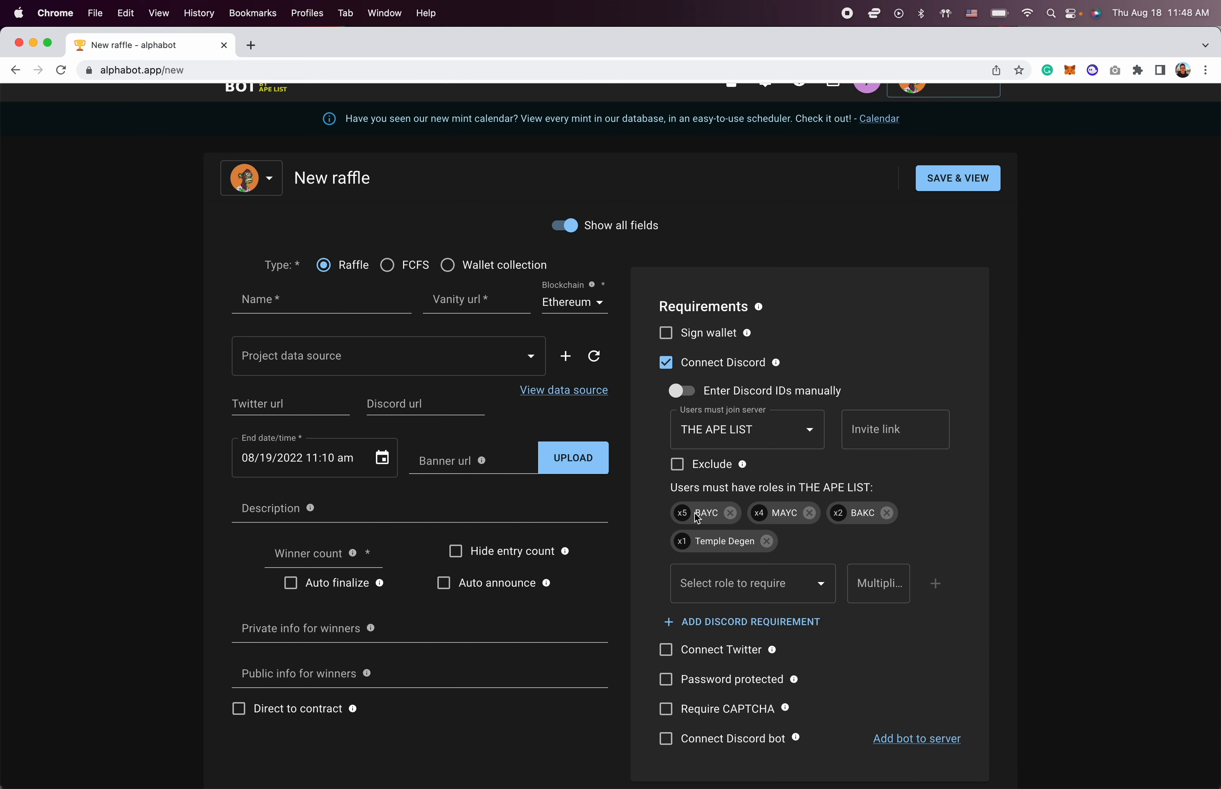
left_click(727, 623)
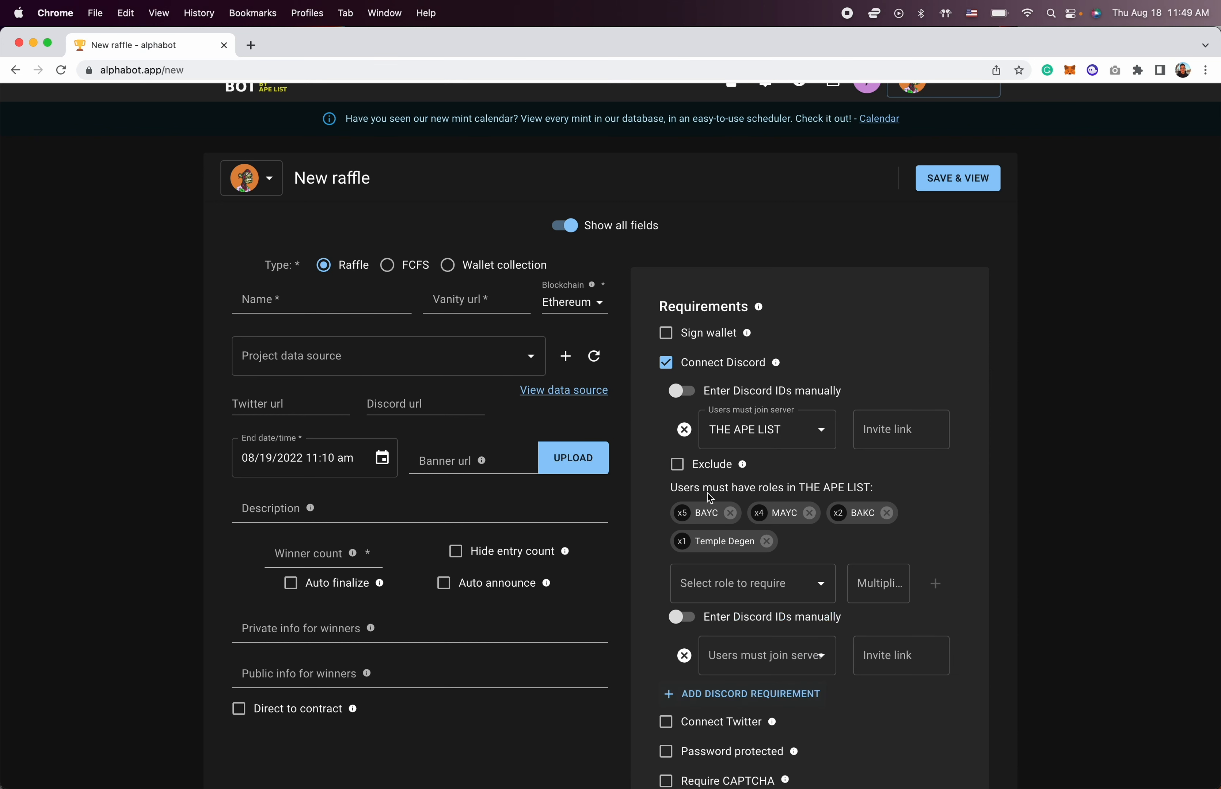
left_click(709, 592)
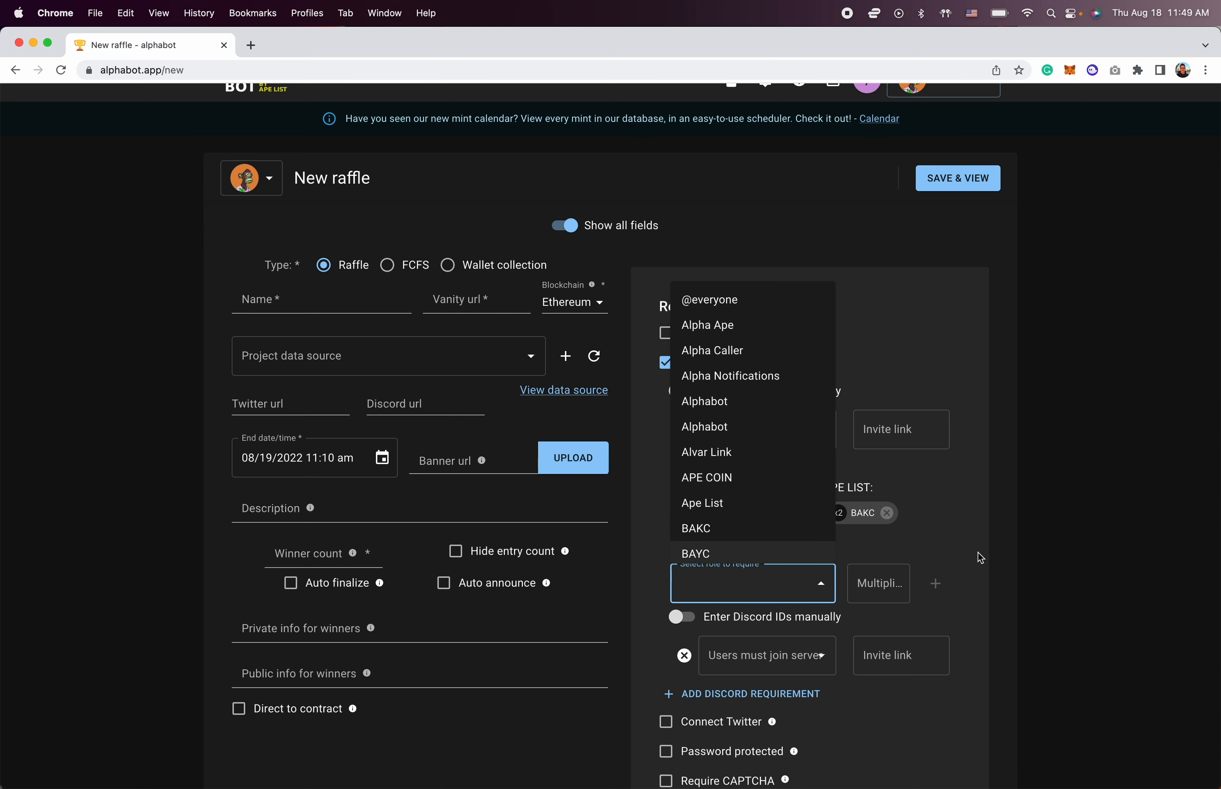
left_click(763, 594)
left_click(753, 655)
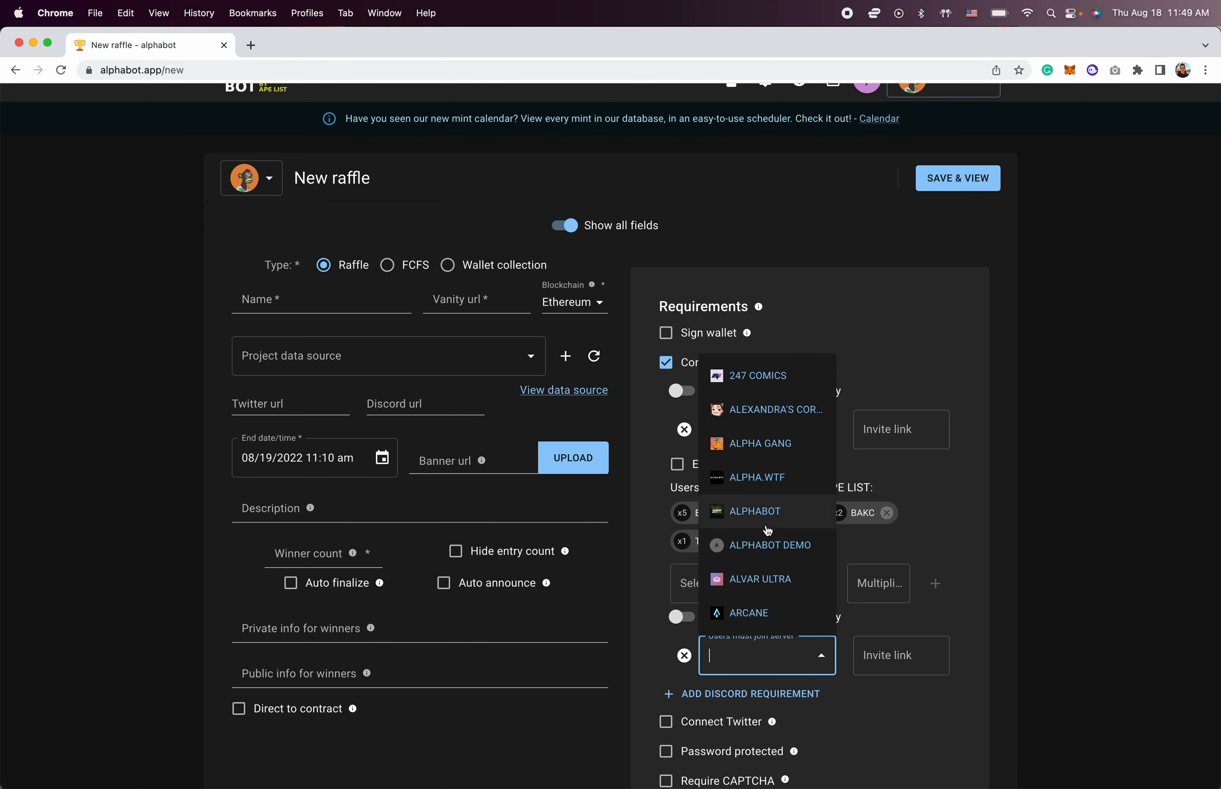
left_click(765, 544)
Select Verified as the role to require for the Alphabot Demo server.
scroll(777, 684, "down", 1)
scroll(777, 684, "down", 1)
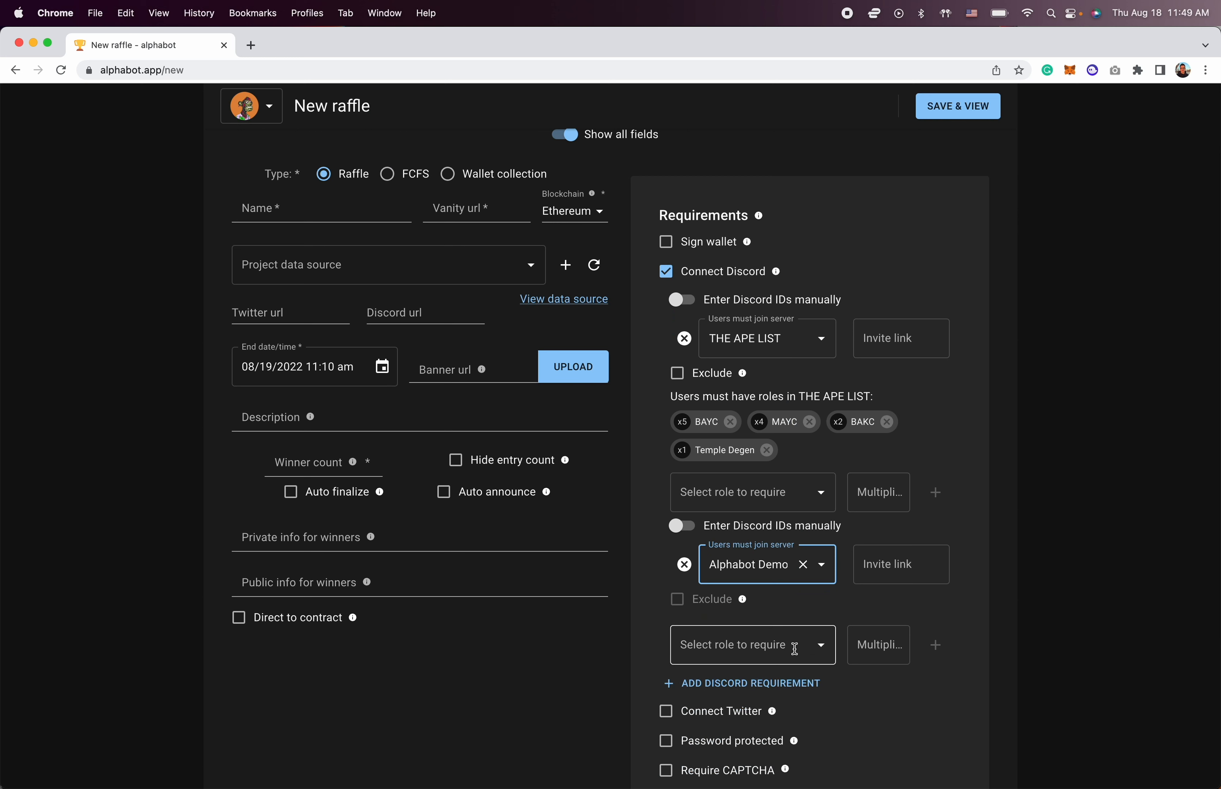
left_click(821, 647)
left_click(752, 735)
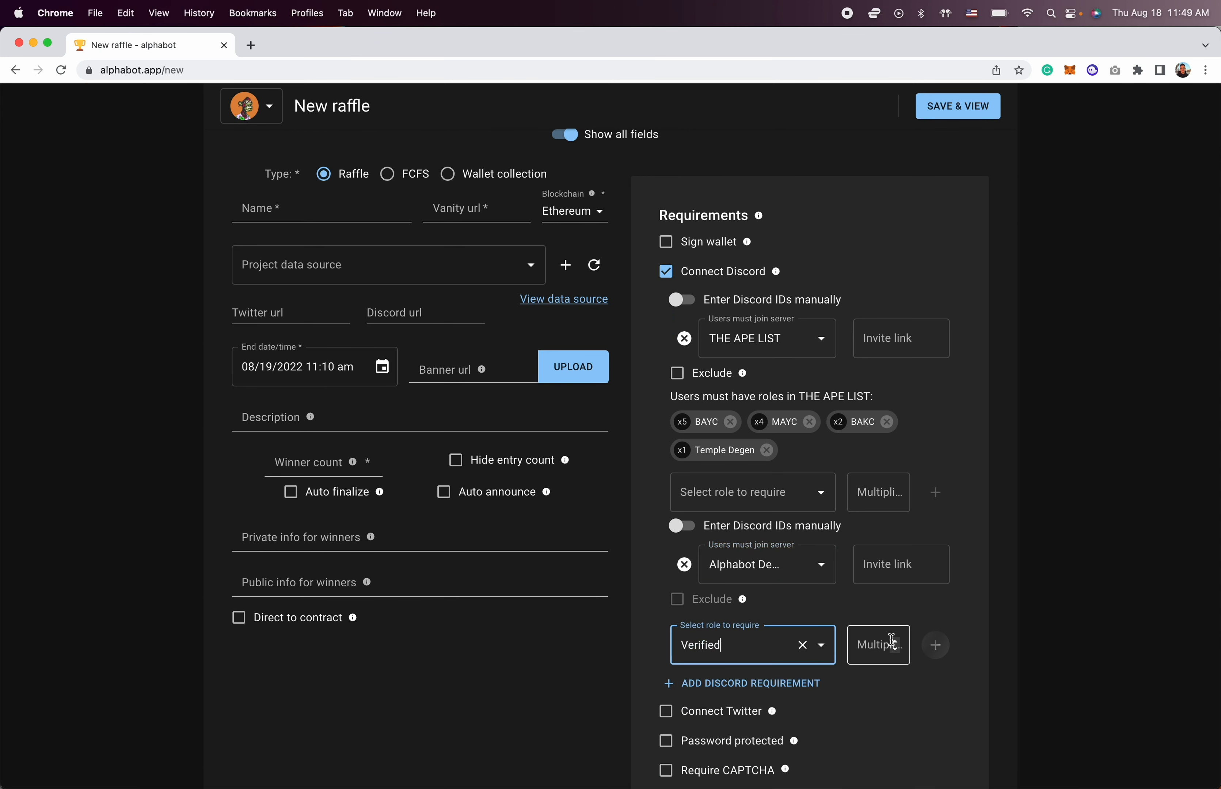
left_click(879, 646)
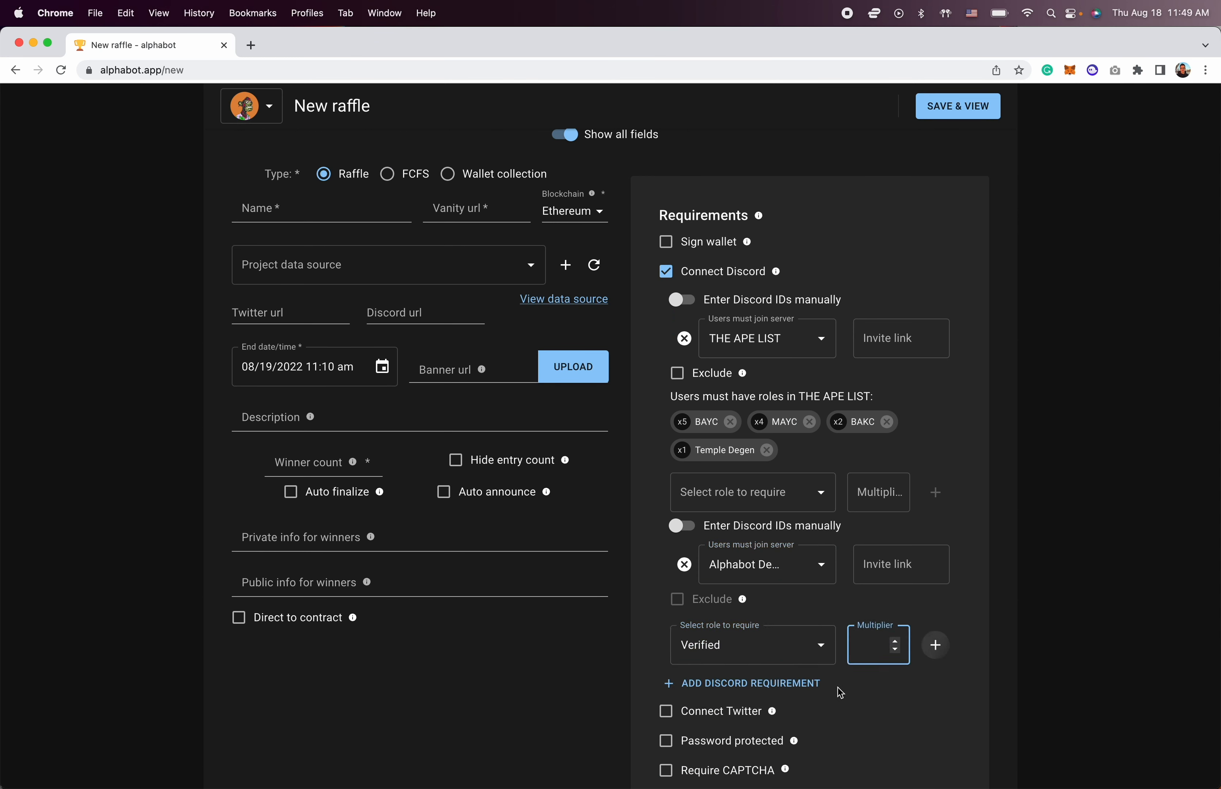
left_click(952, 614)
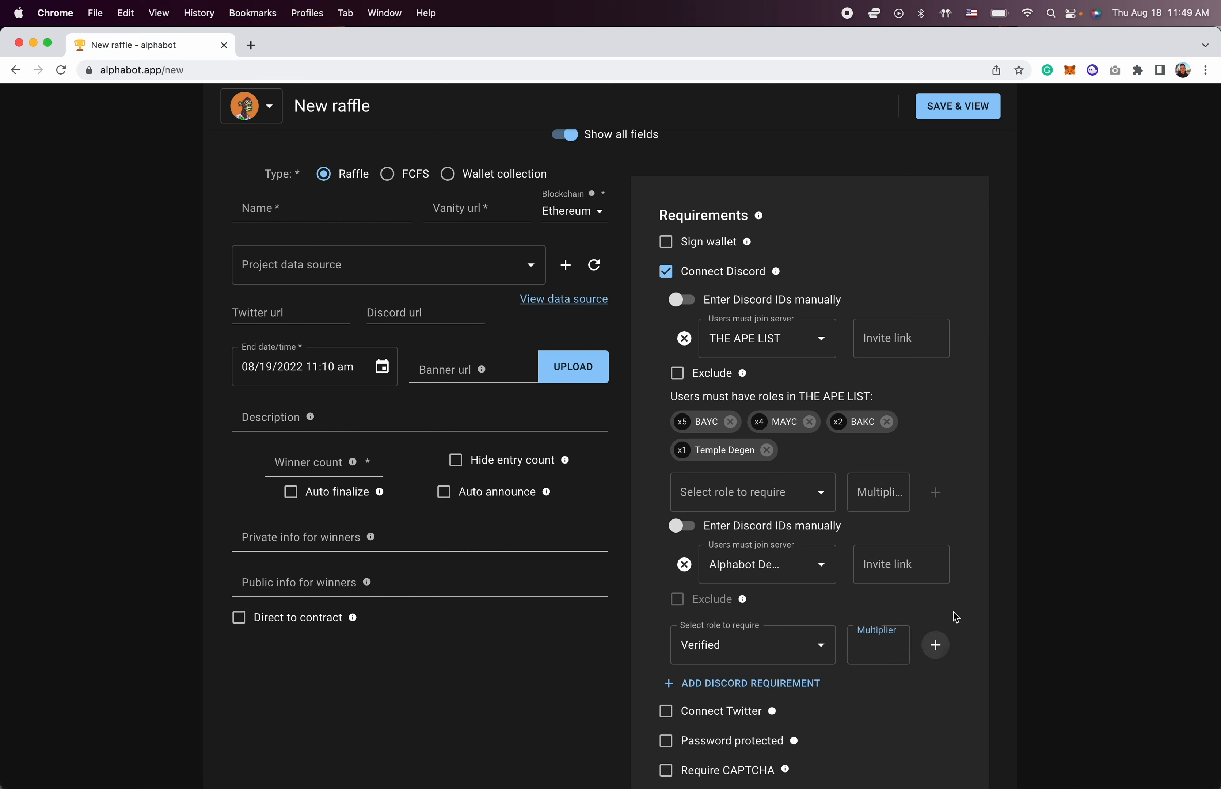
Remove the Alphabot Demo requirement and browse the servers available for the remaining Discord requirement.
left_click(685, 565)
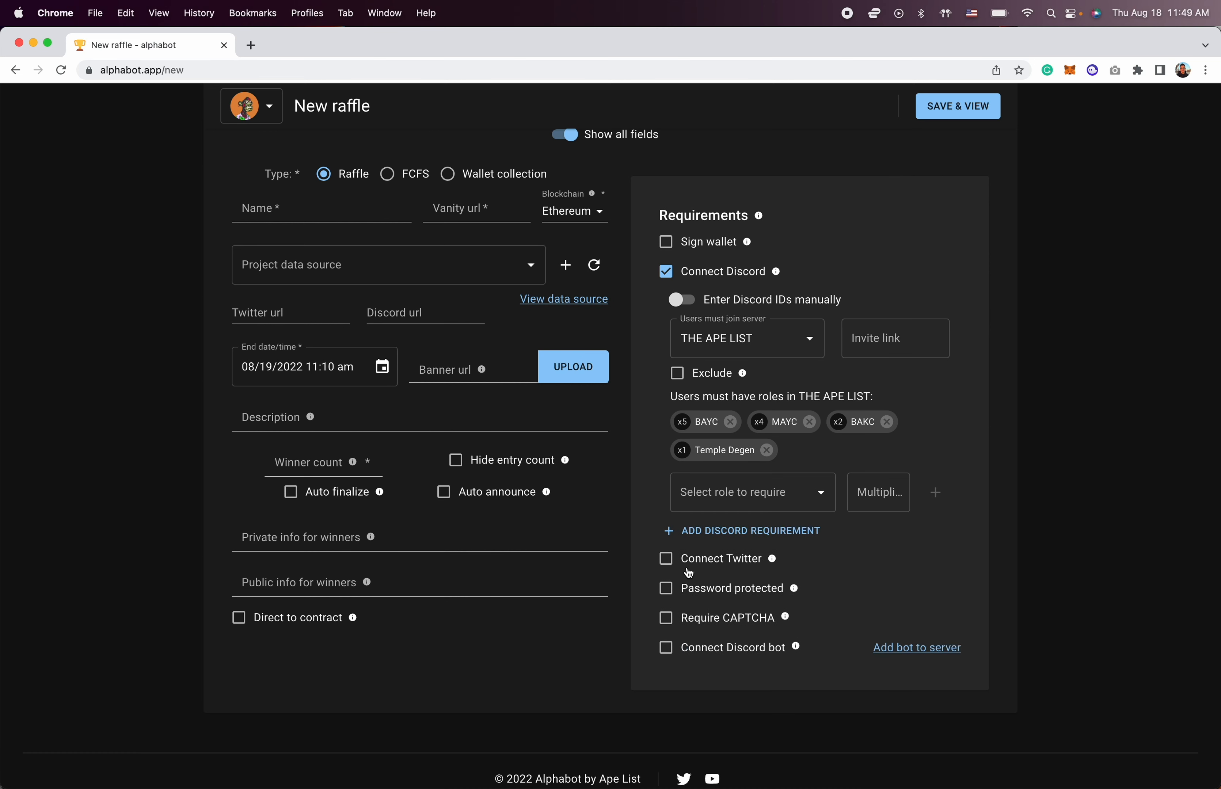
left_click(765, 343)
scroll(768, 437, "up", 15)
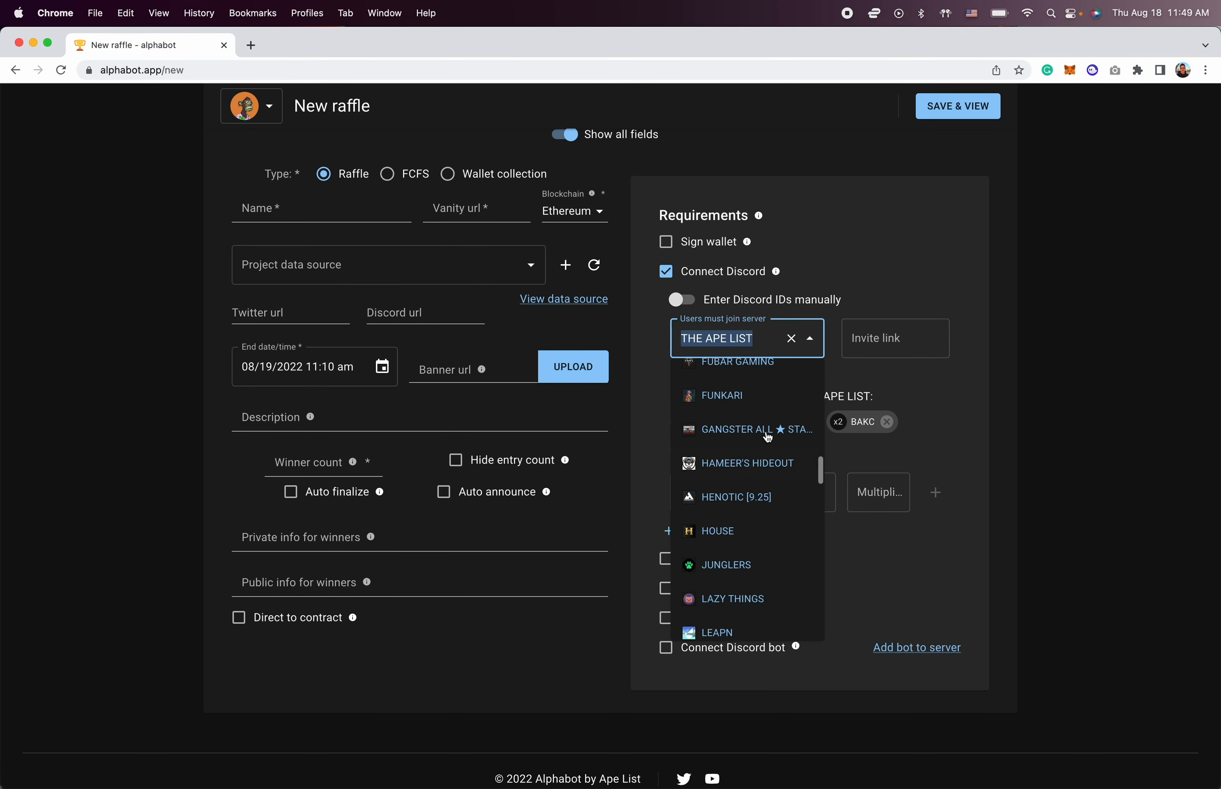
scroll(768, 436, "up", 10)
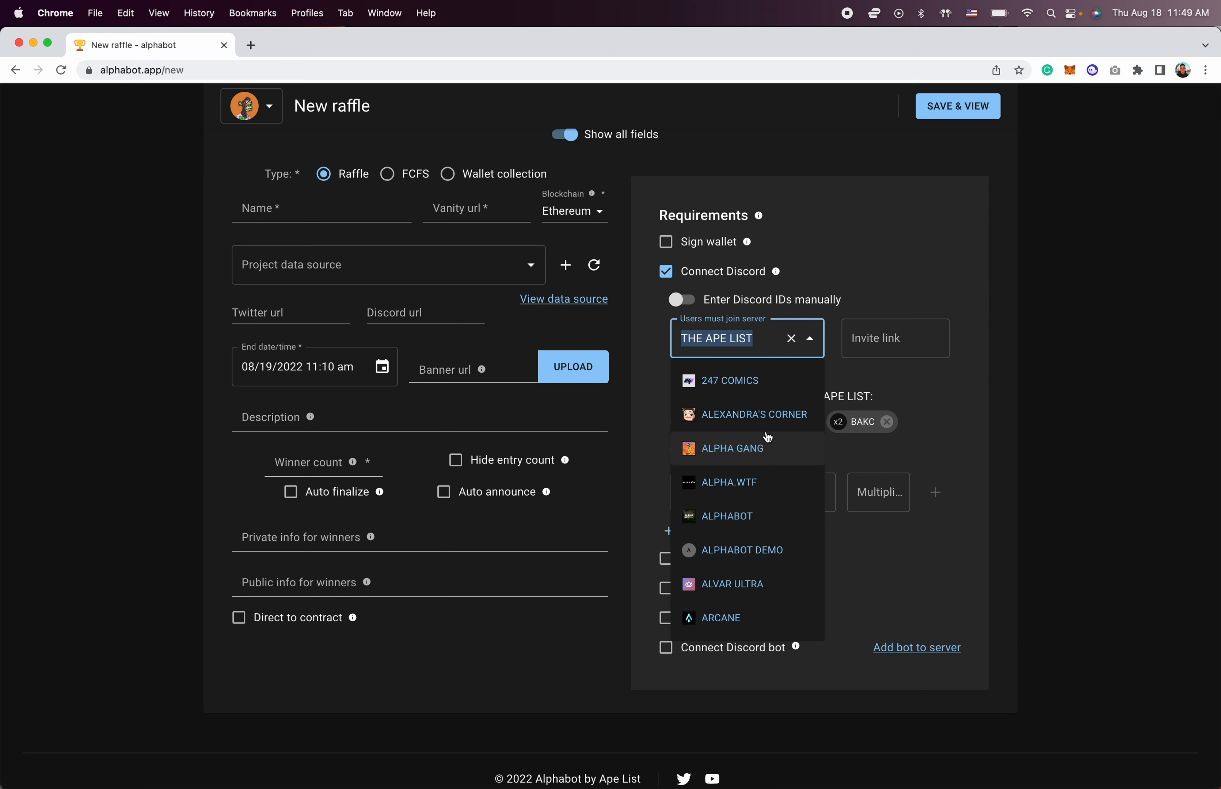
left_click(953, 400)
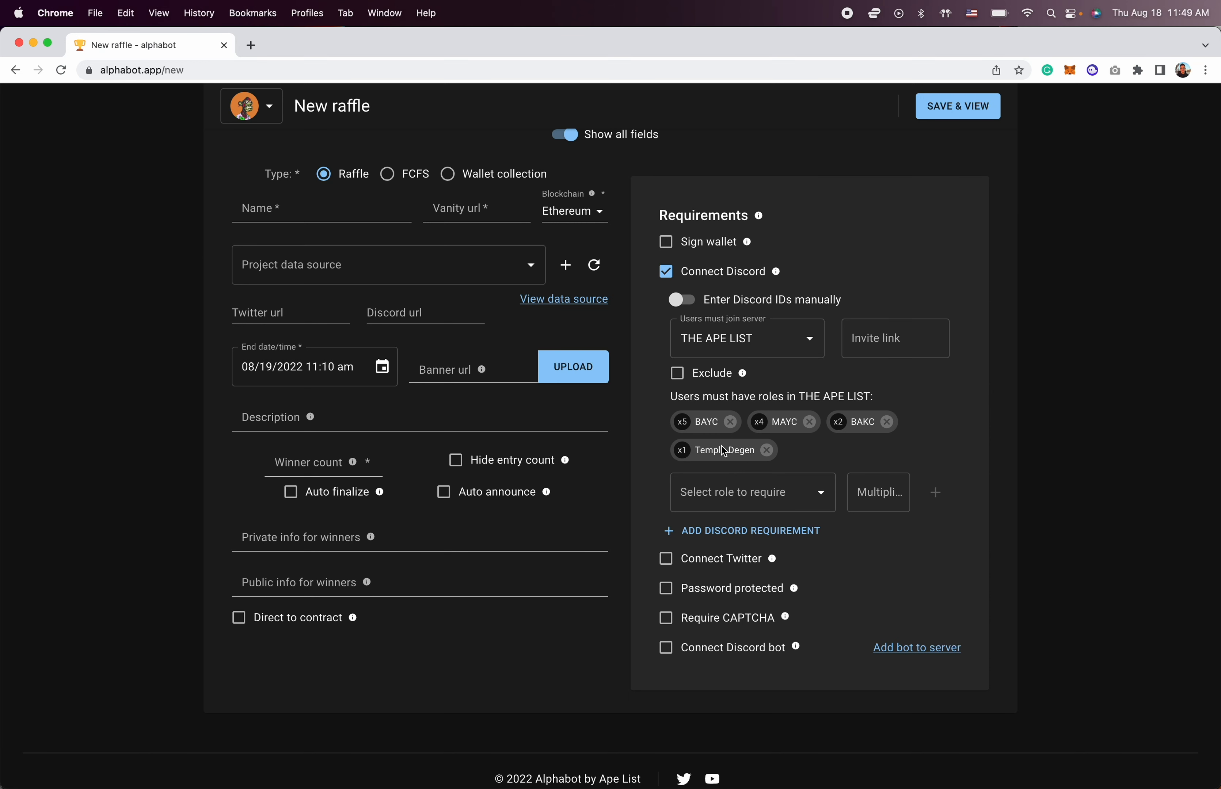
Clear THE APE LIST server along with all its required roles, and enable manual entry of Discord IDs.
left_click(730, 423)
left_click(733, 425)
left_click(733, 425)
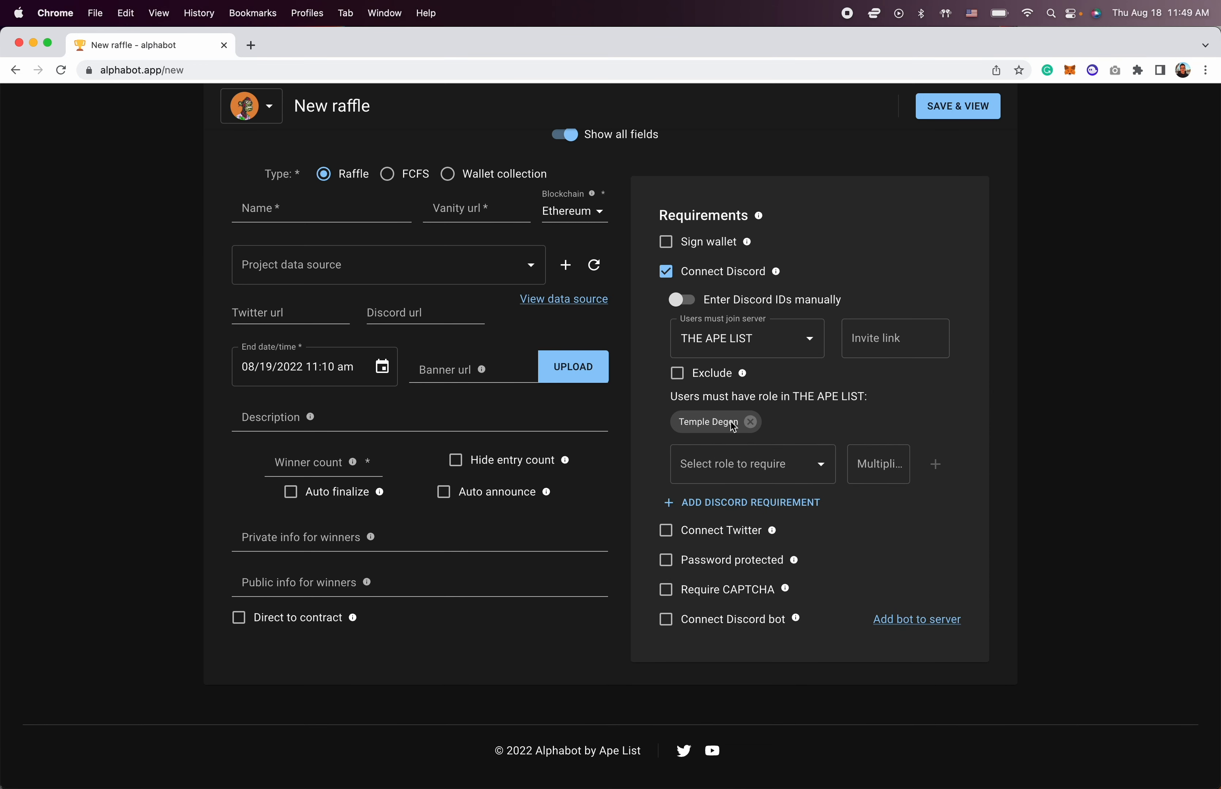
left_click(750, 422)
left_click(793, 339)
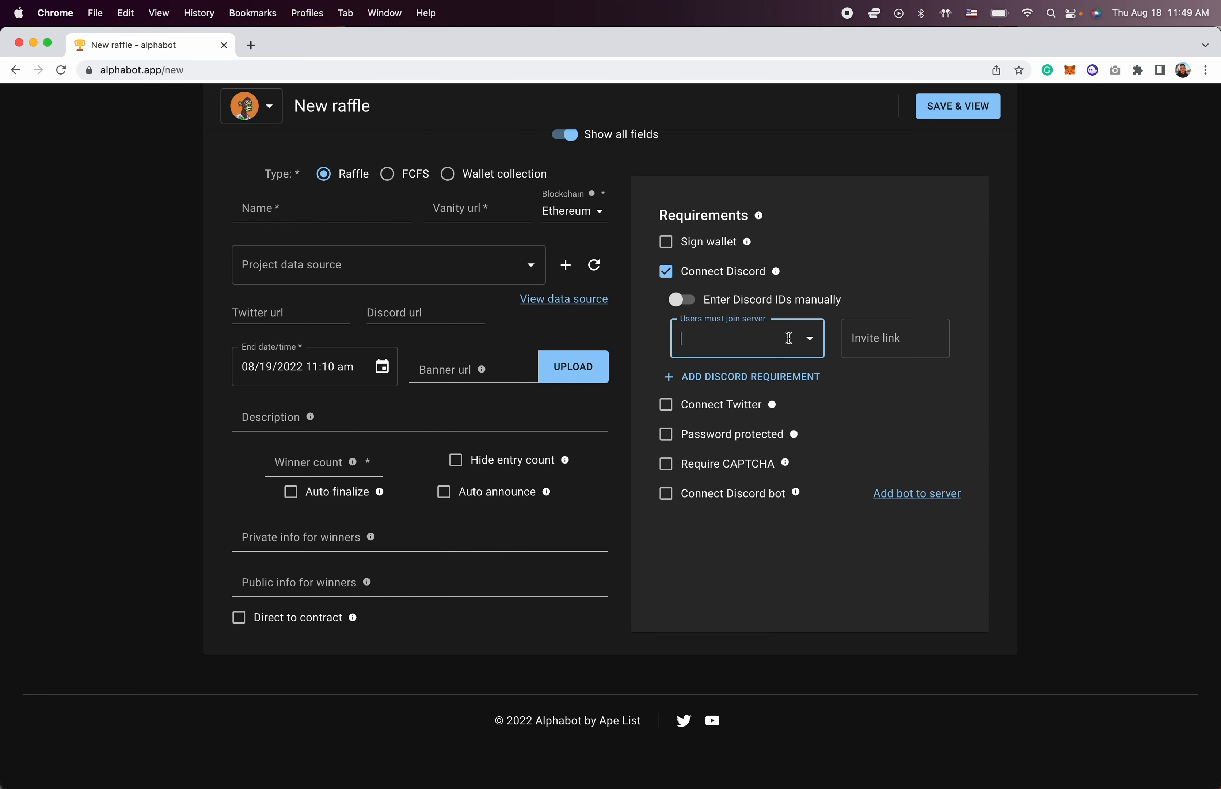
left_click(932, 288)
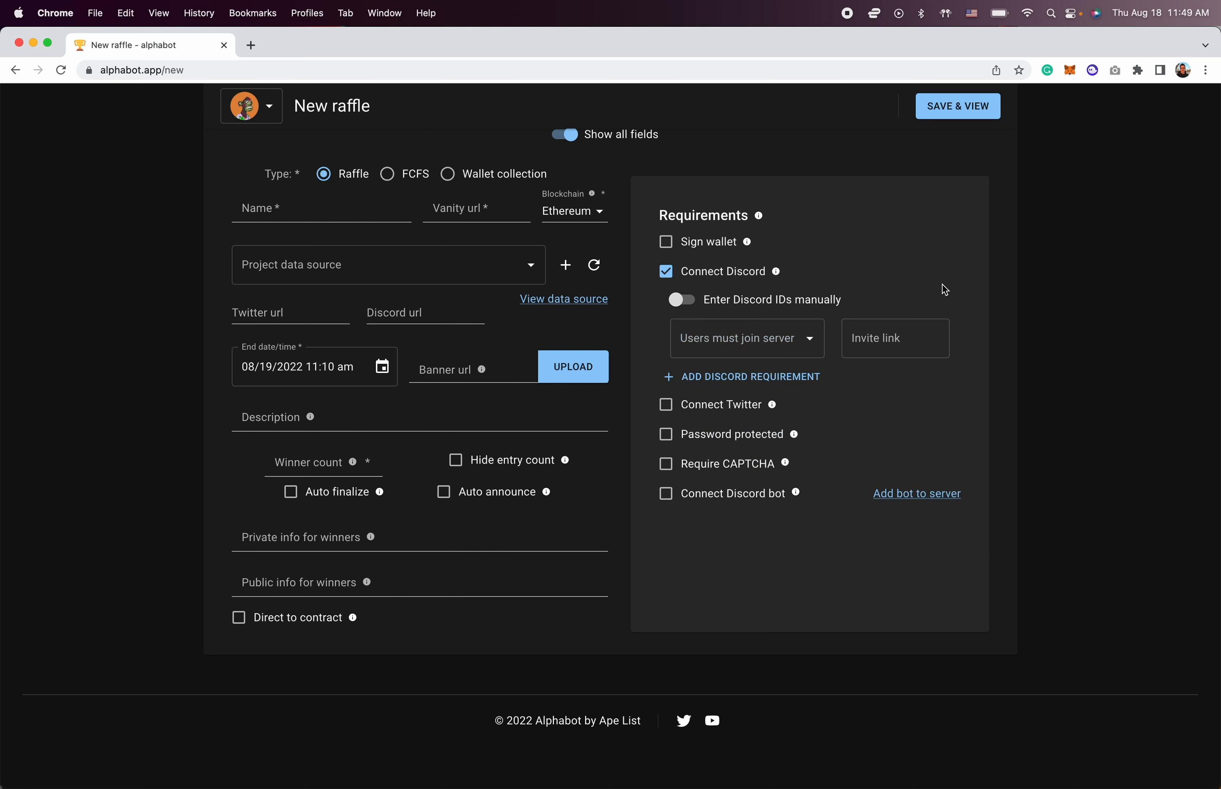
left_click(690, 305)
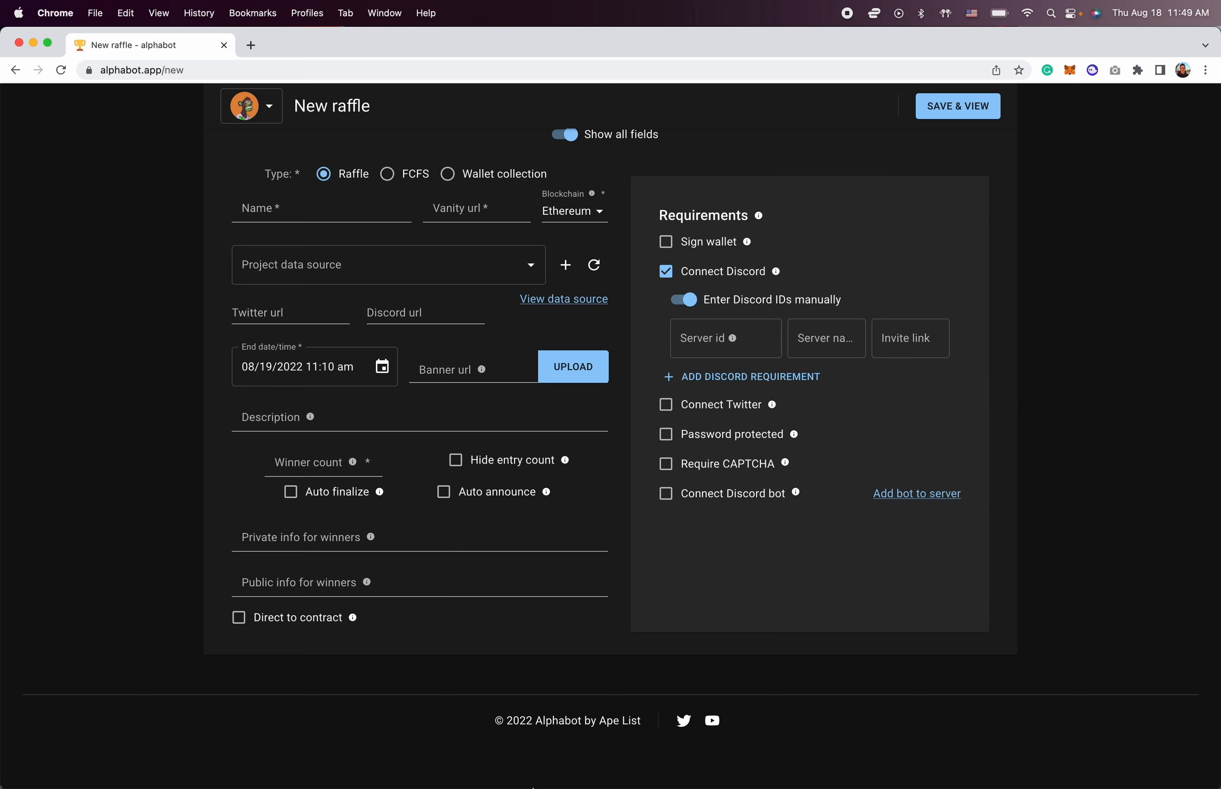
Switch to Discord and turn on Developer Mode in the advanced user settings.
mouse_move(491, 783)
left_click(400, 757)
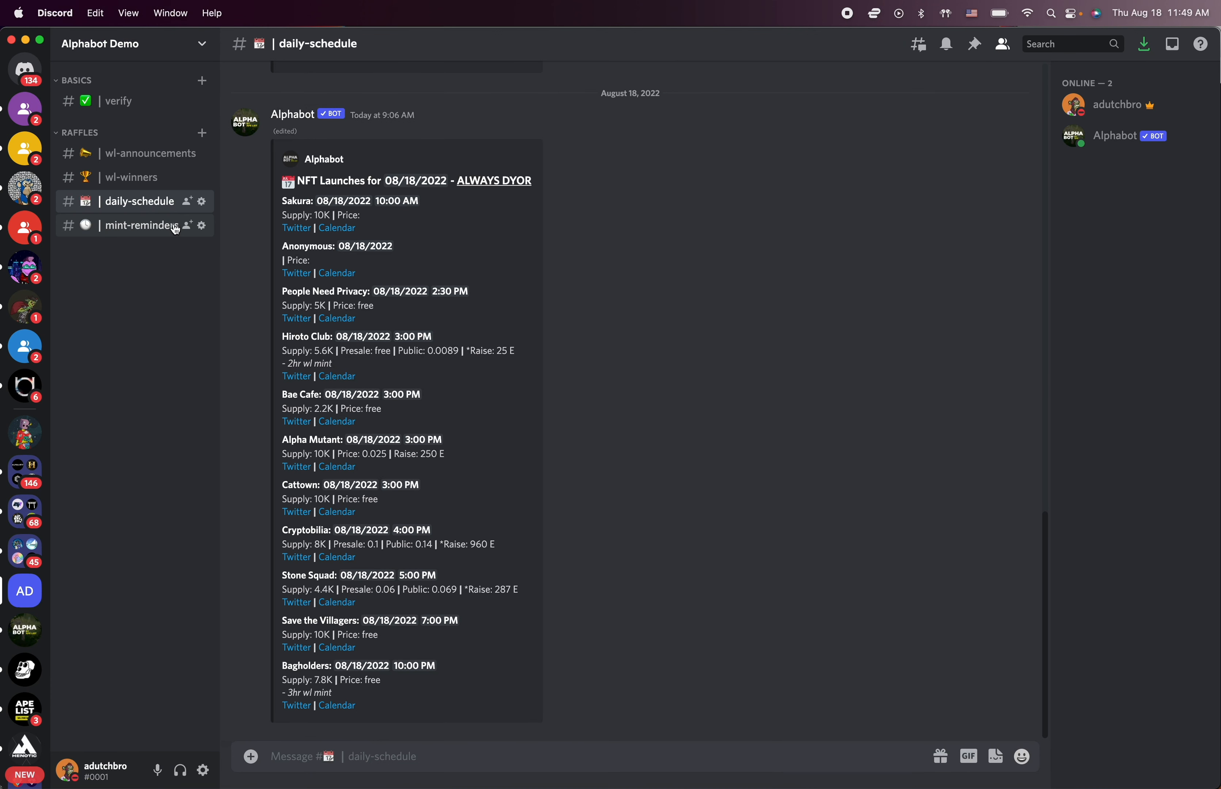
left_click(171, 55)
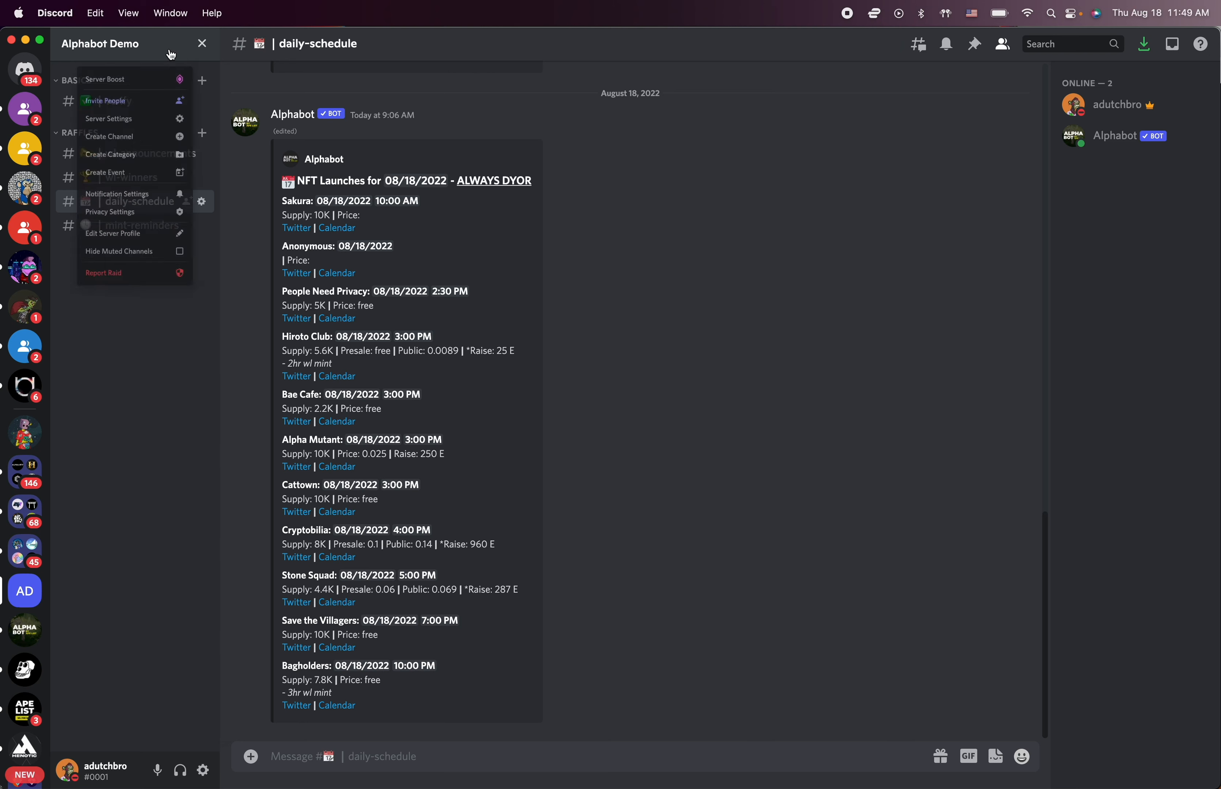
left_click(165, 55)
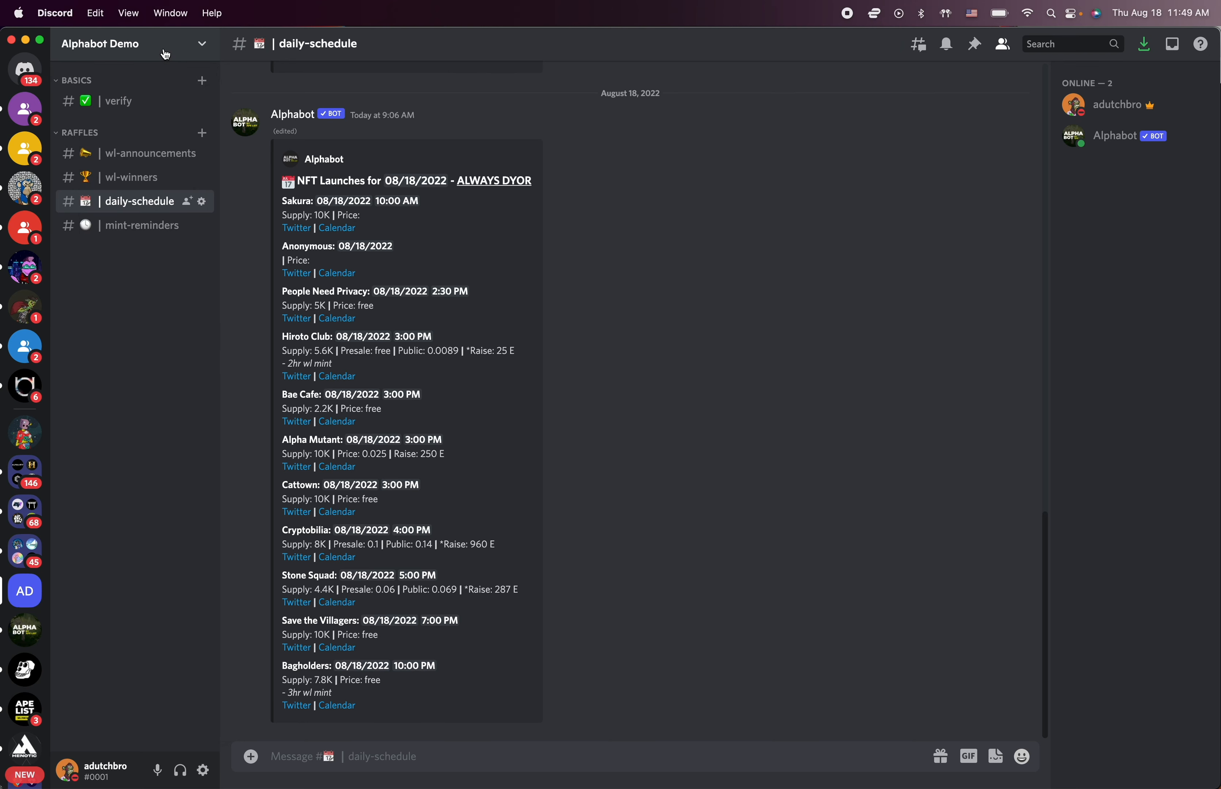
left_click(203, 770)
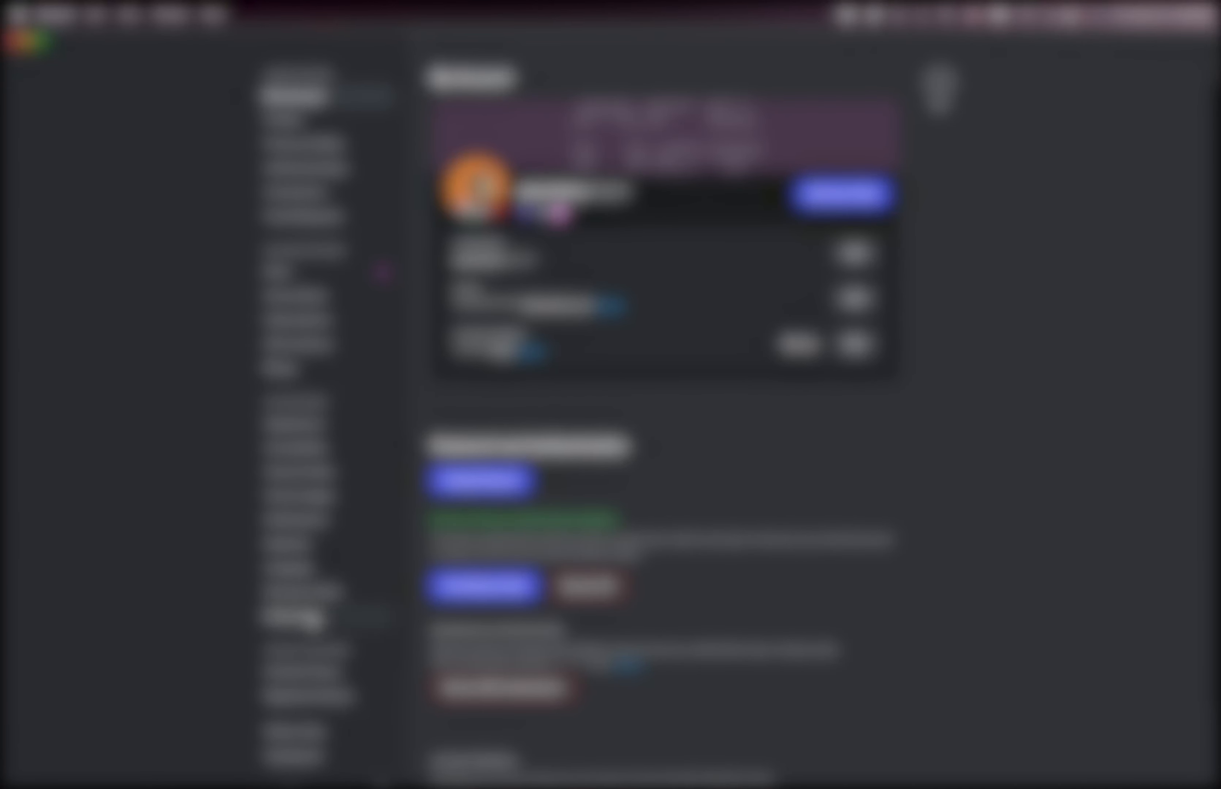
left_click(314, 621)
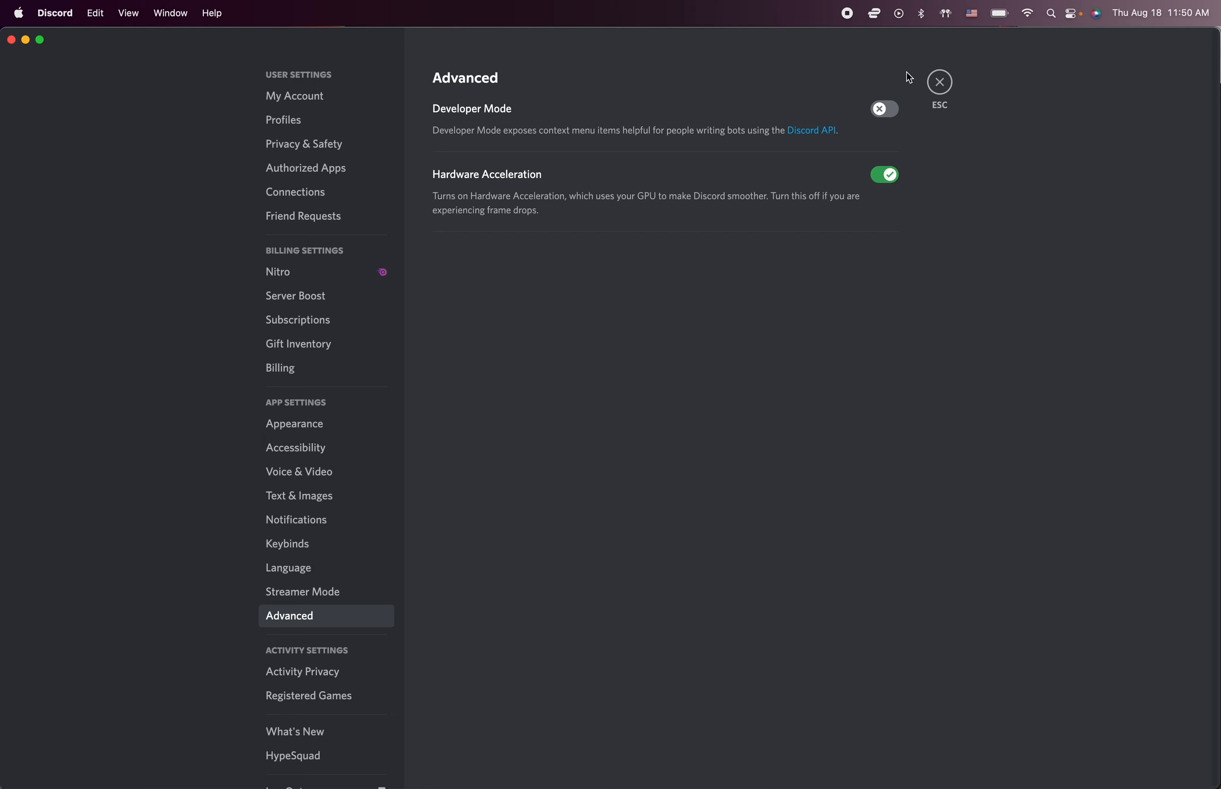
left_click(886, 117)
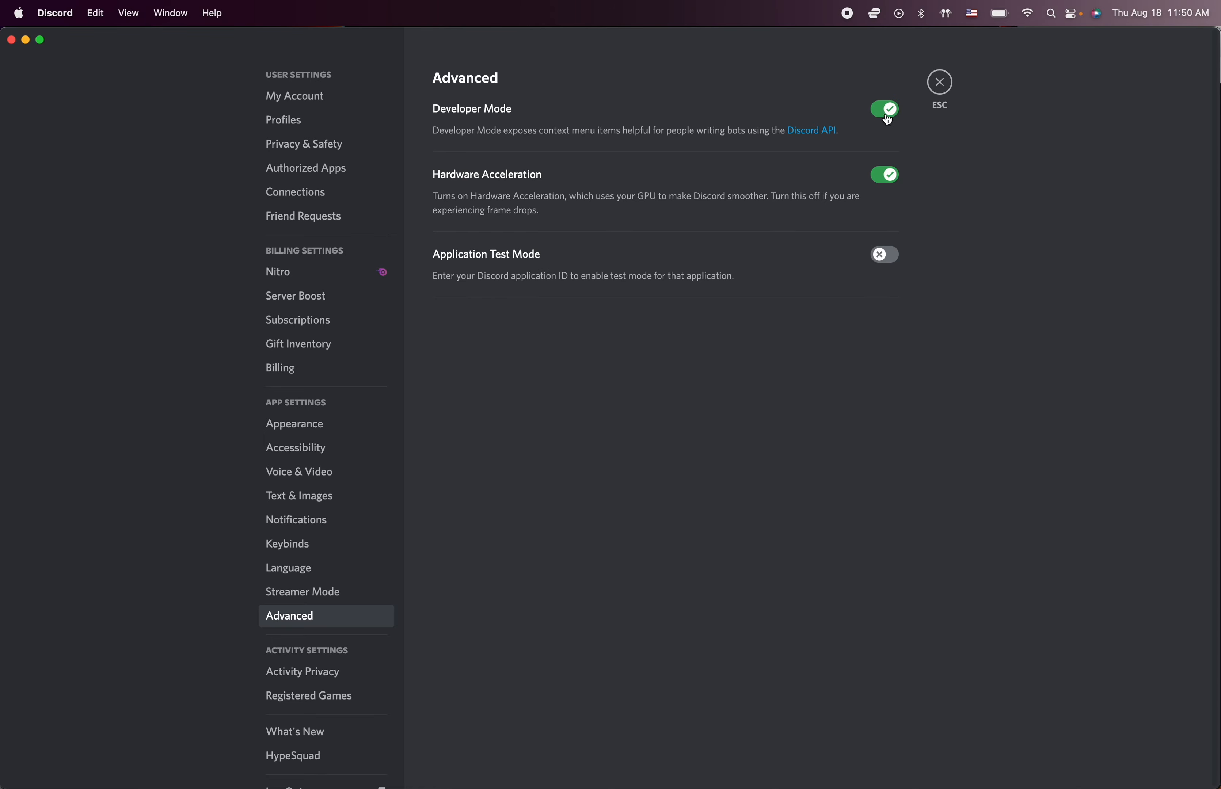
left_click(951, 91)
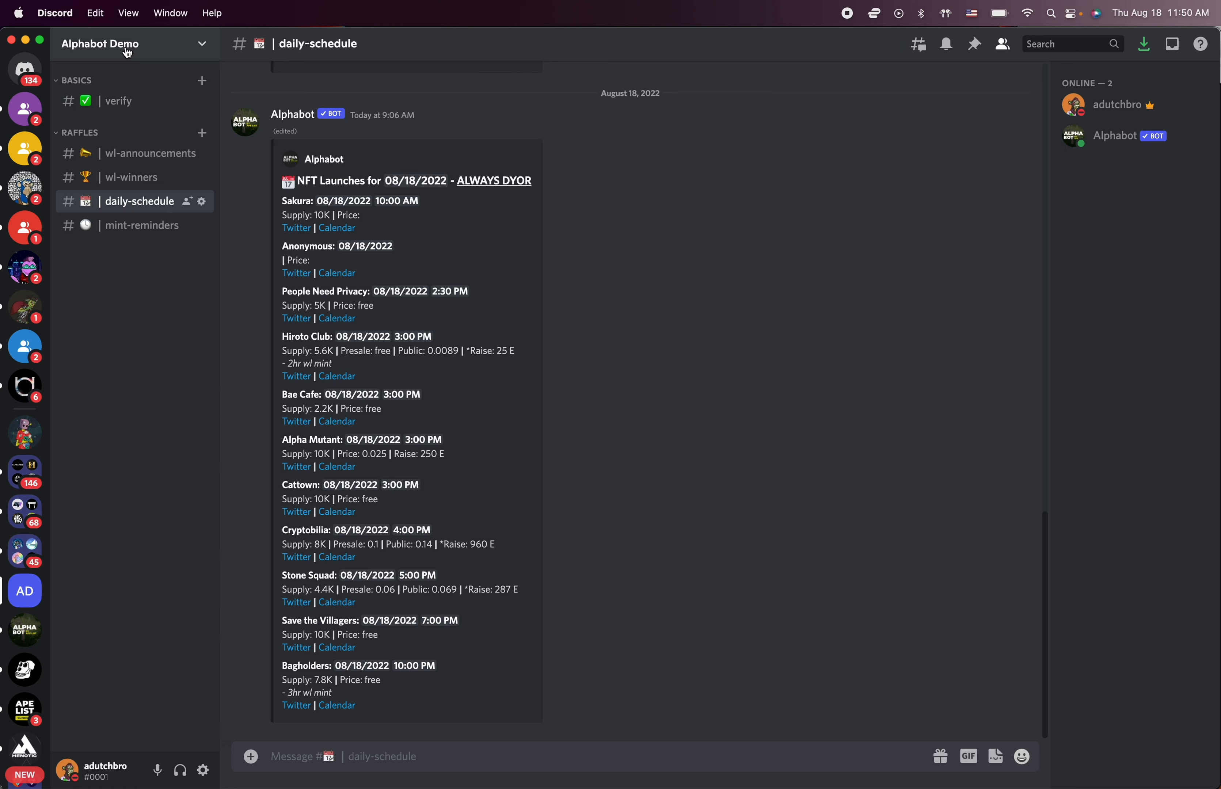
Copy the Alphabot Demo server's ID in Discord and paste it as the server ID in the raffle's Discord requirement.
left_click(113, 46)
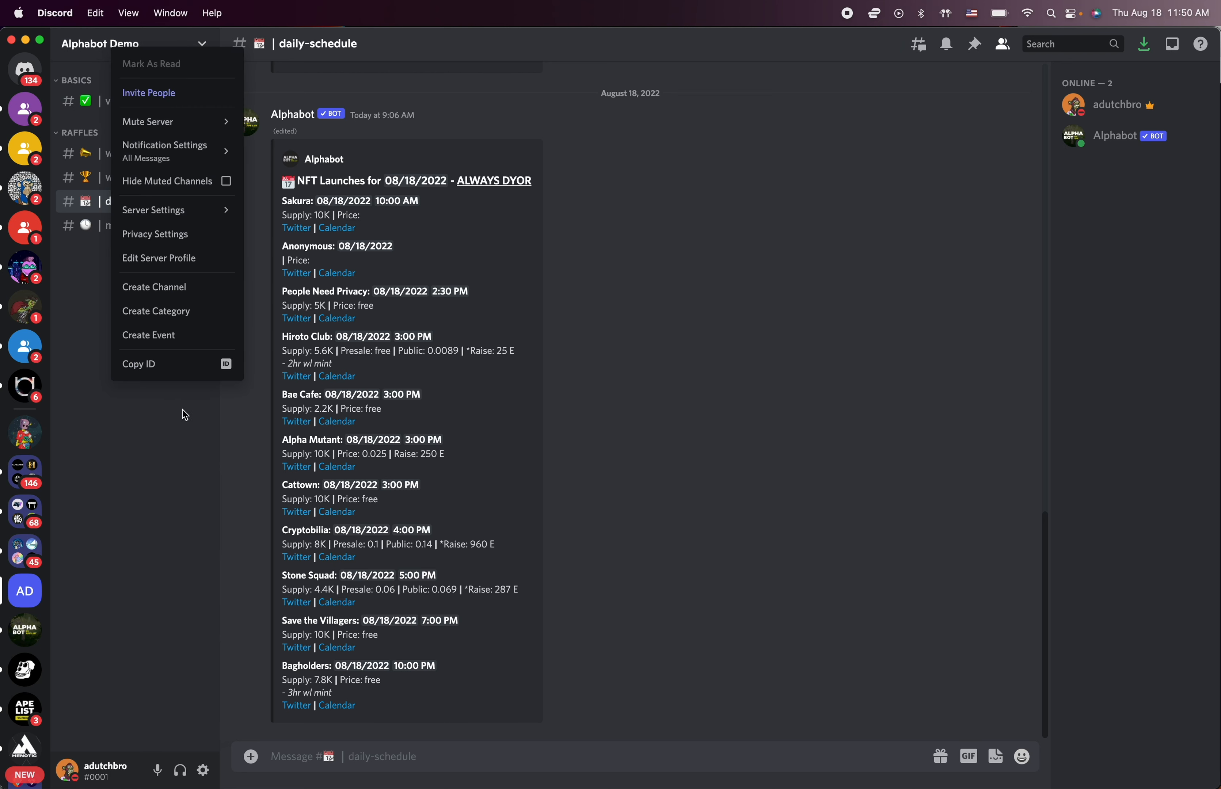
left_click(154, 365)
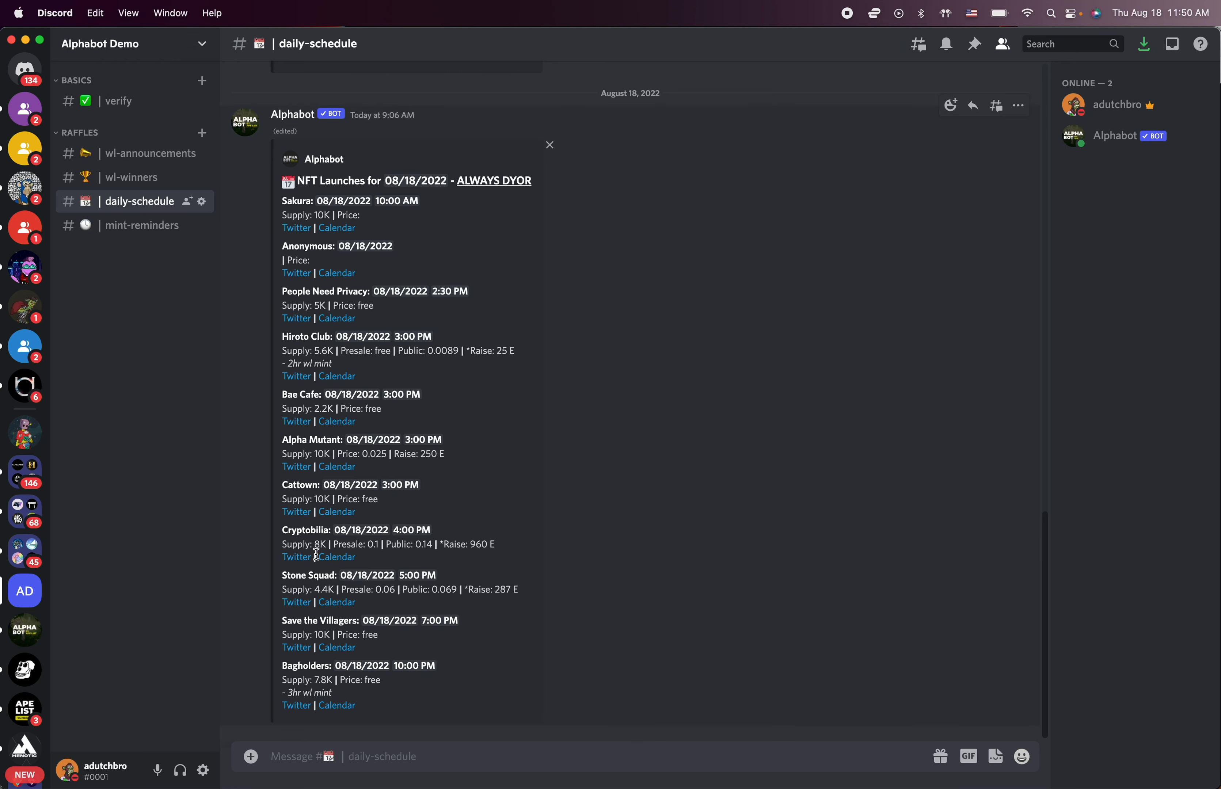
key("super+Tab")
left_click(714, 348)
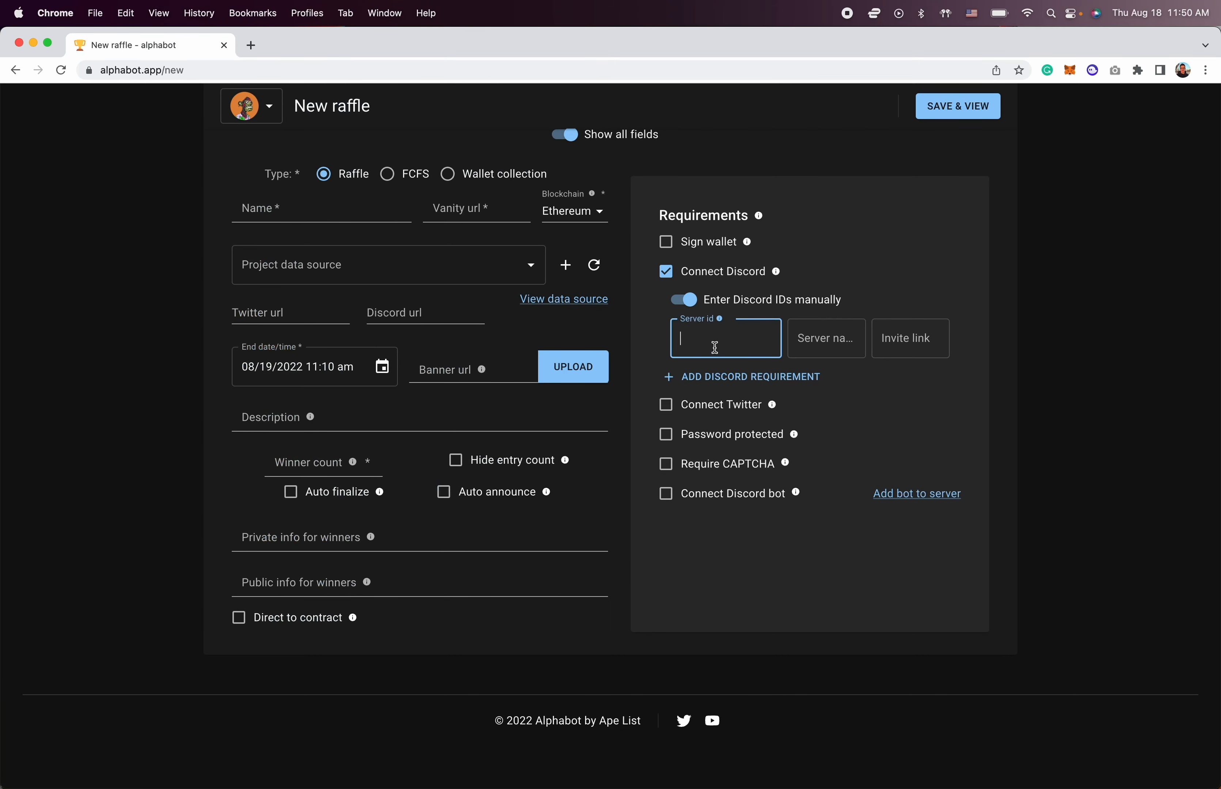
key("super+v")
Enter Alphabot Demo as the server name of the Discord requirement.
left_click(819, 348)
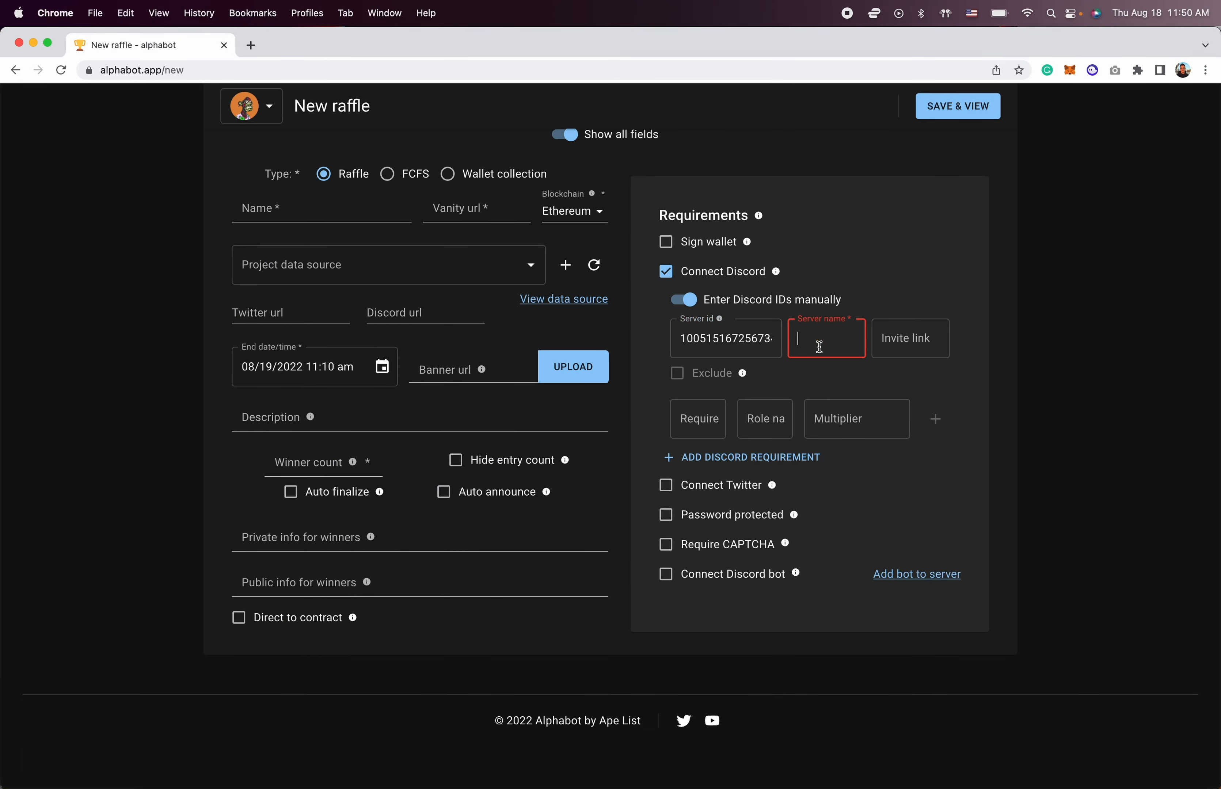
key("super+Tab")
key("super+Tab")
type("A")
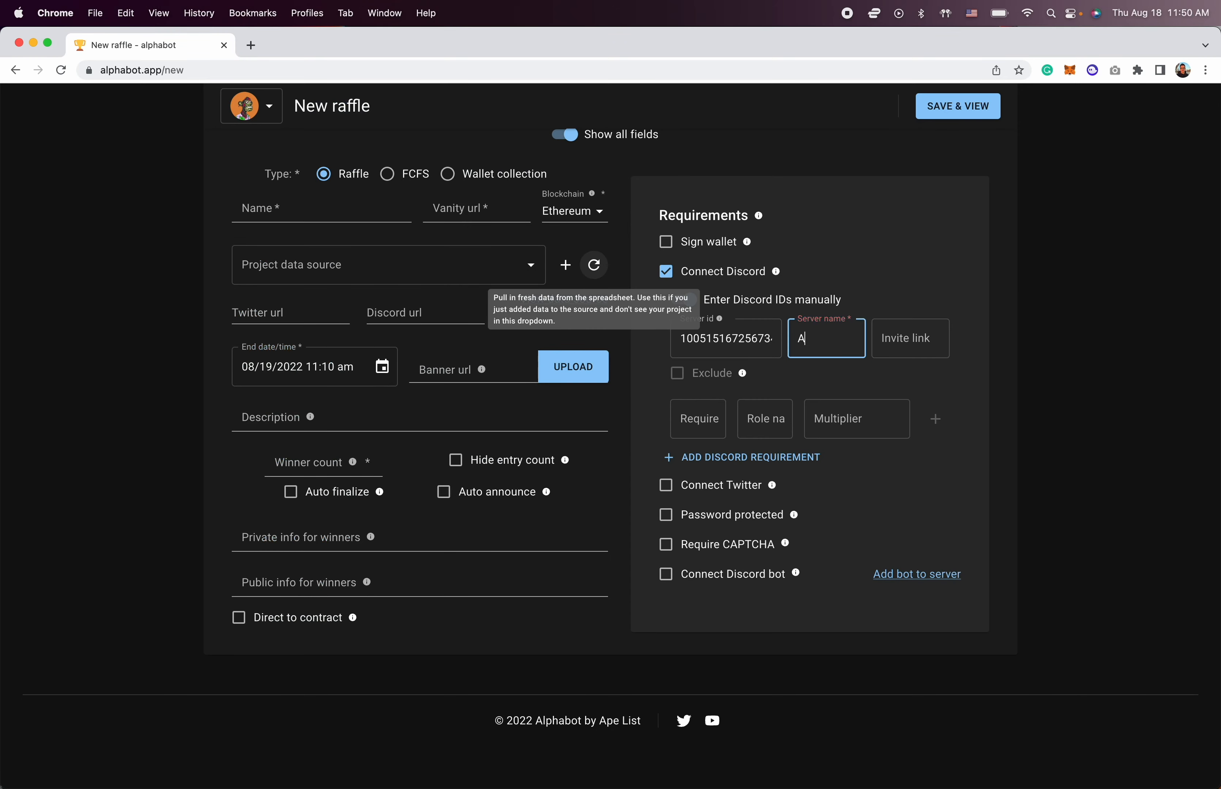
type("lphabot Demo")
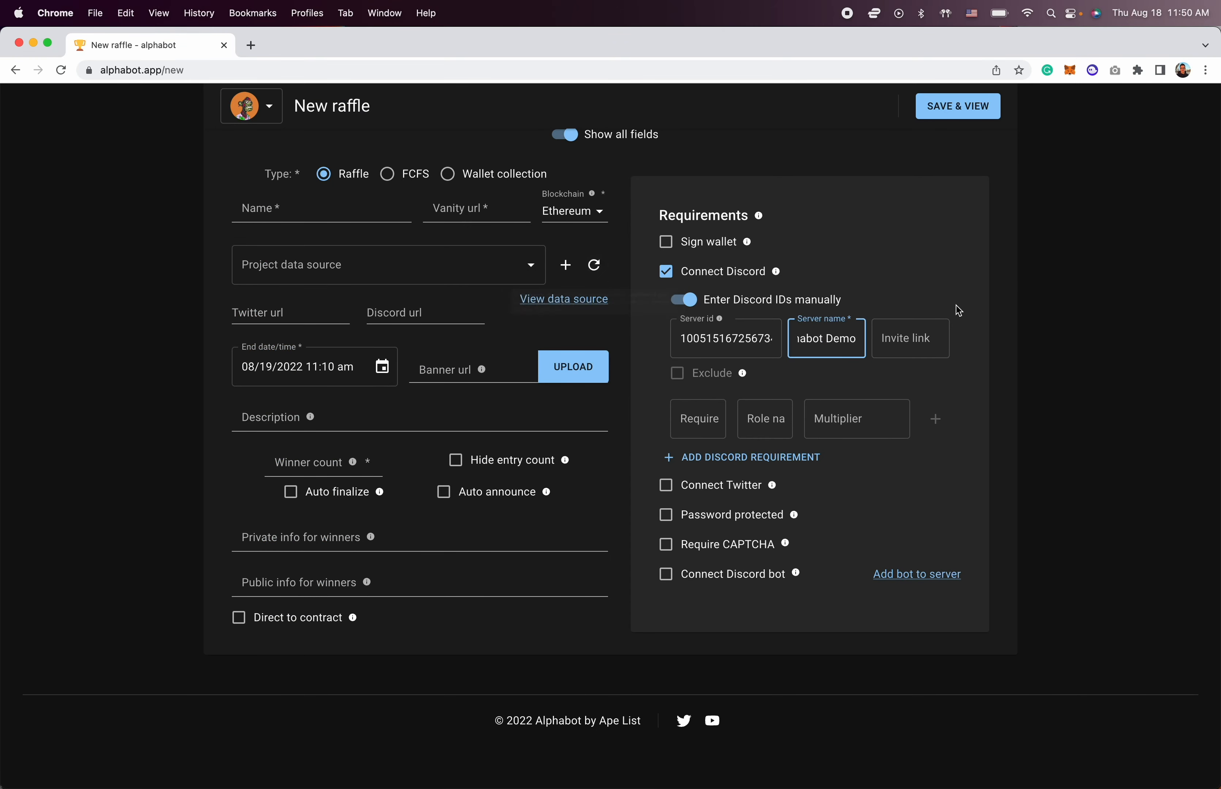
left_click(906, 340)
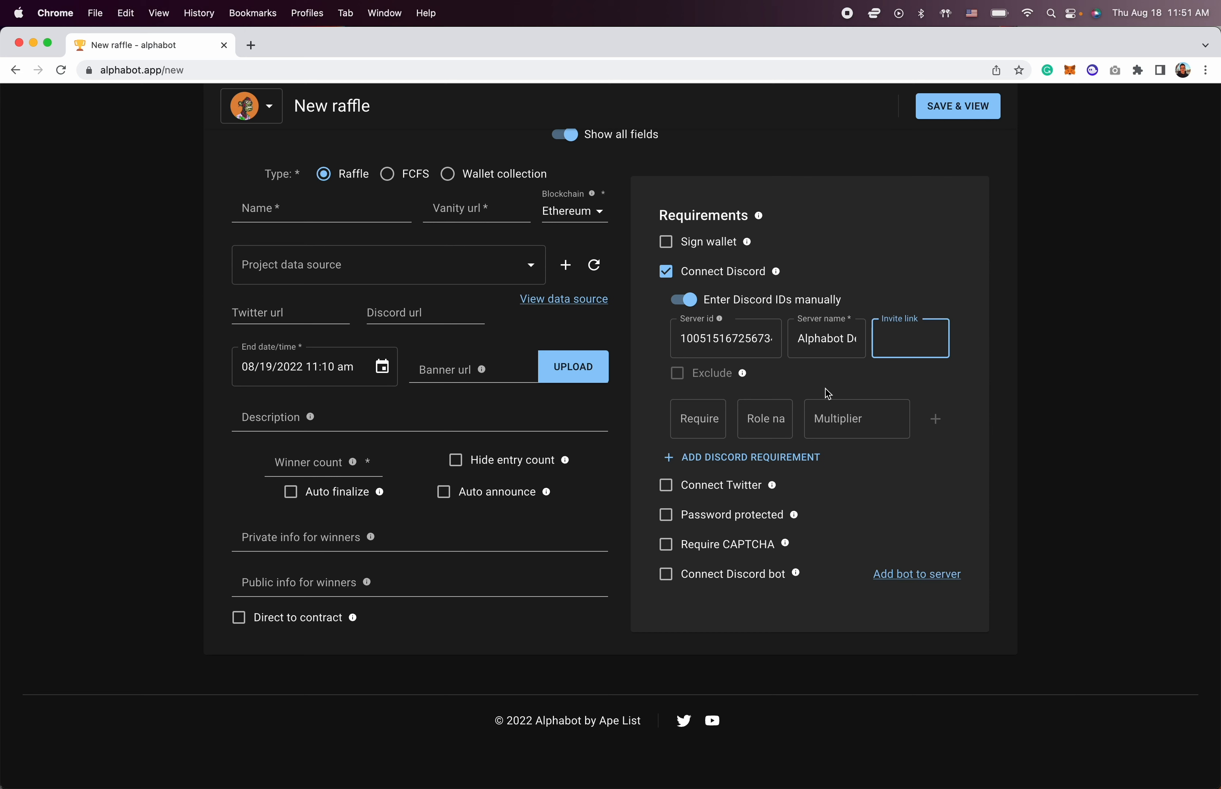
Copy the Member role's ID from the Alphabot Demo role settings in Discord and paste it as the raffle's required role ID.
left_click(697, 416)
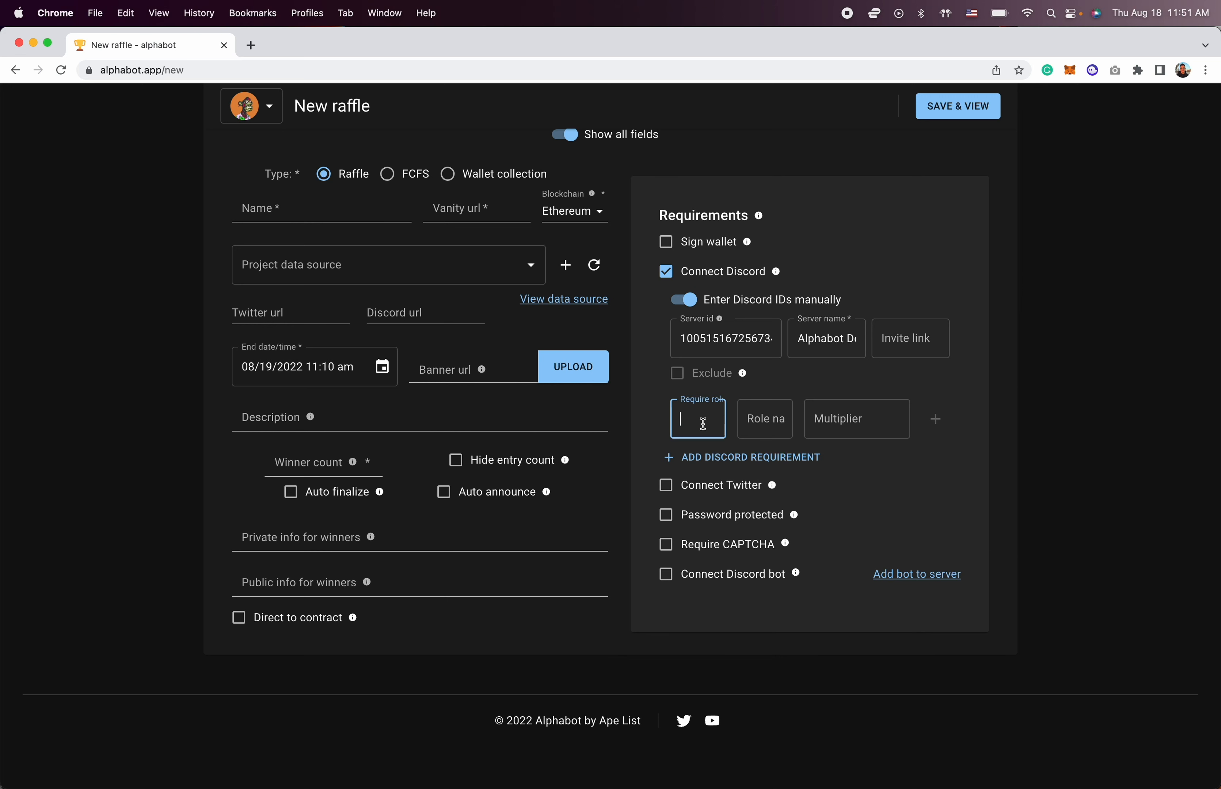
left_click(779, 419)
left_click(695, 419)
key("super+Tab")
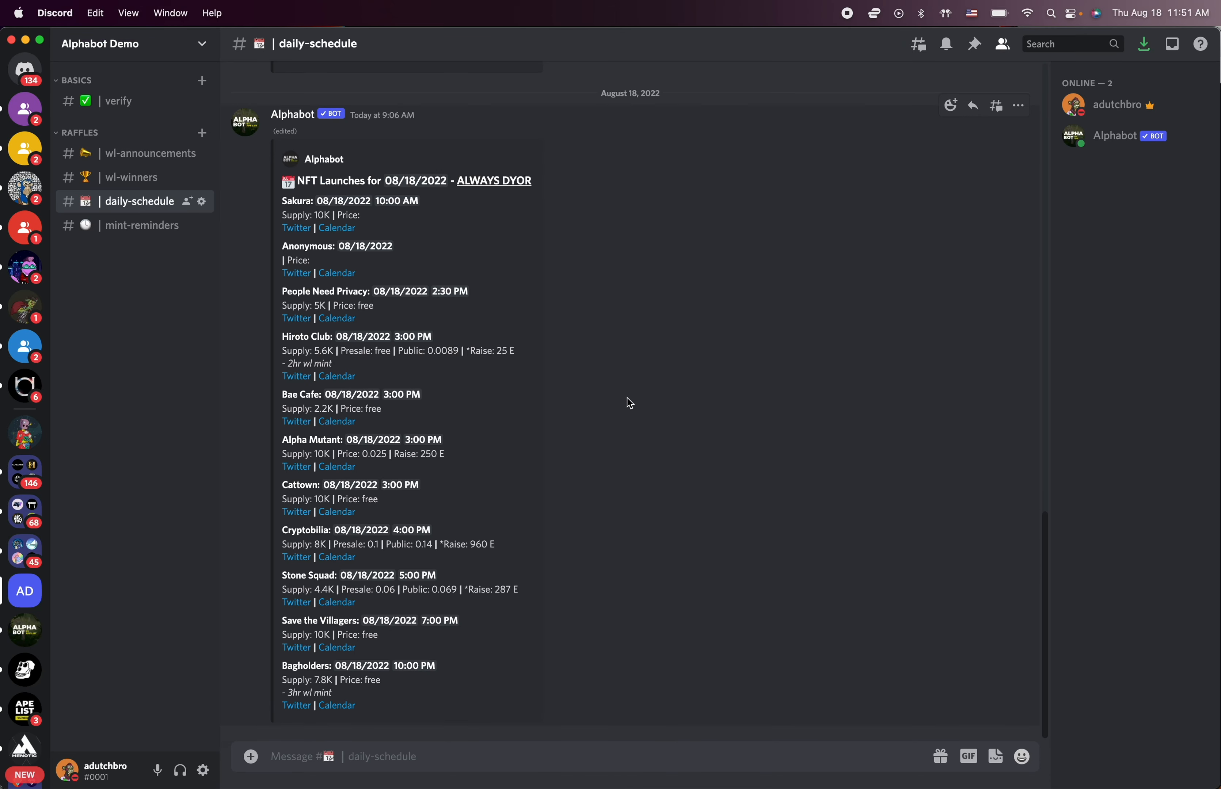
left_click(154, 44)
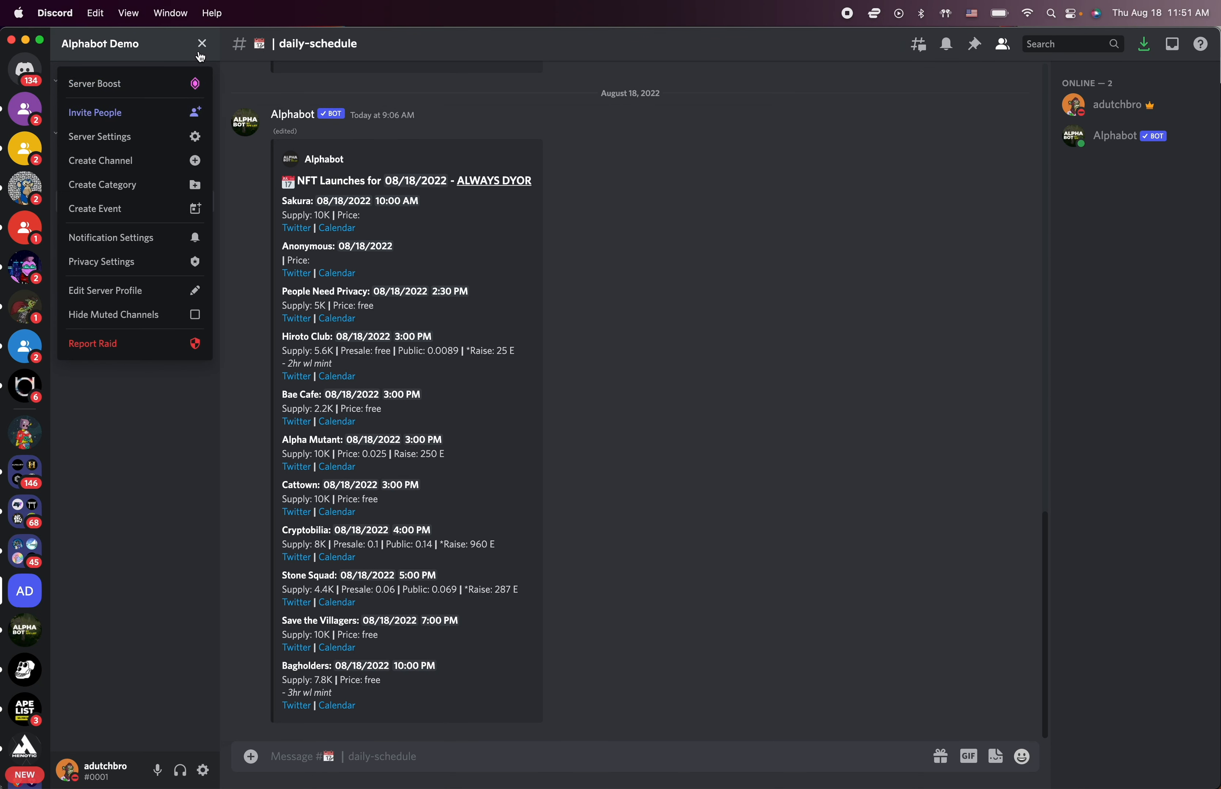
left_click(128, 135)
left_click(323, 122)
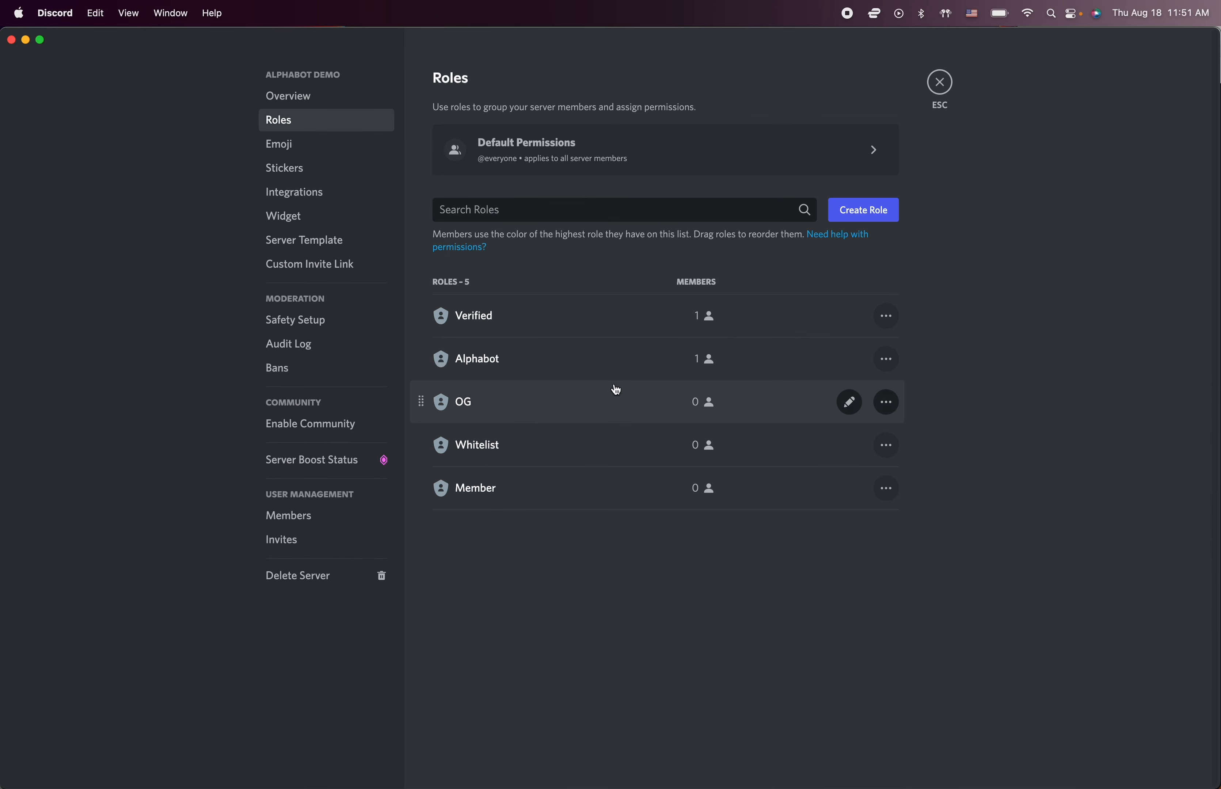
right_click(468, 491)
left_click(505, 532)
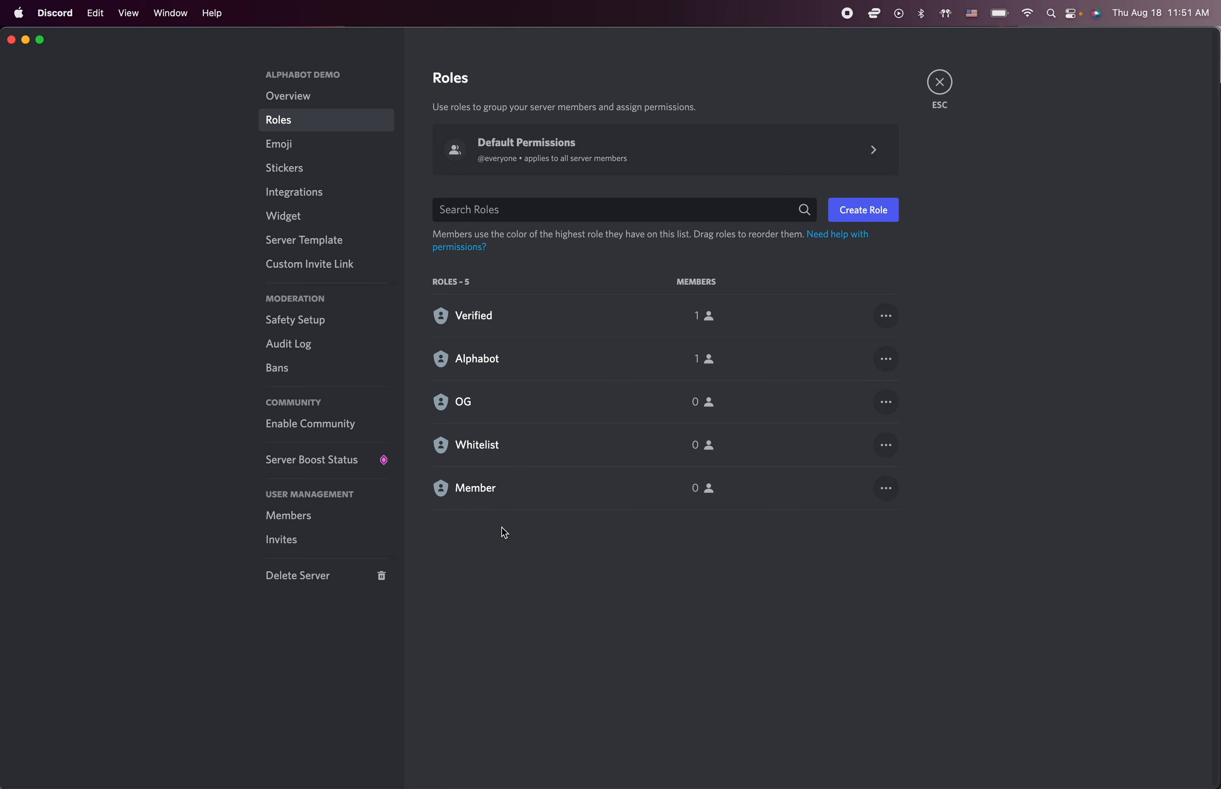
key("super+Tab")
Name the required role Member and add it to the Alphabot Demo requirement without a multiplier.
left_click(769, 419)
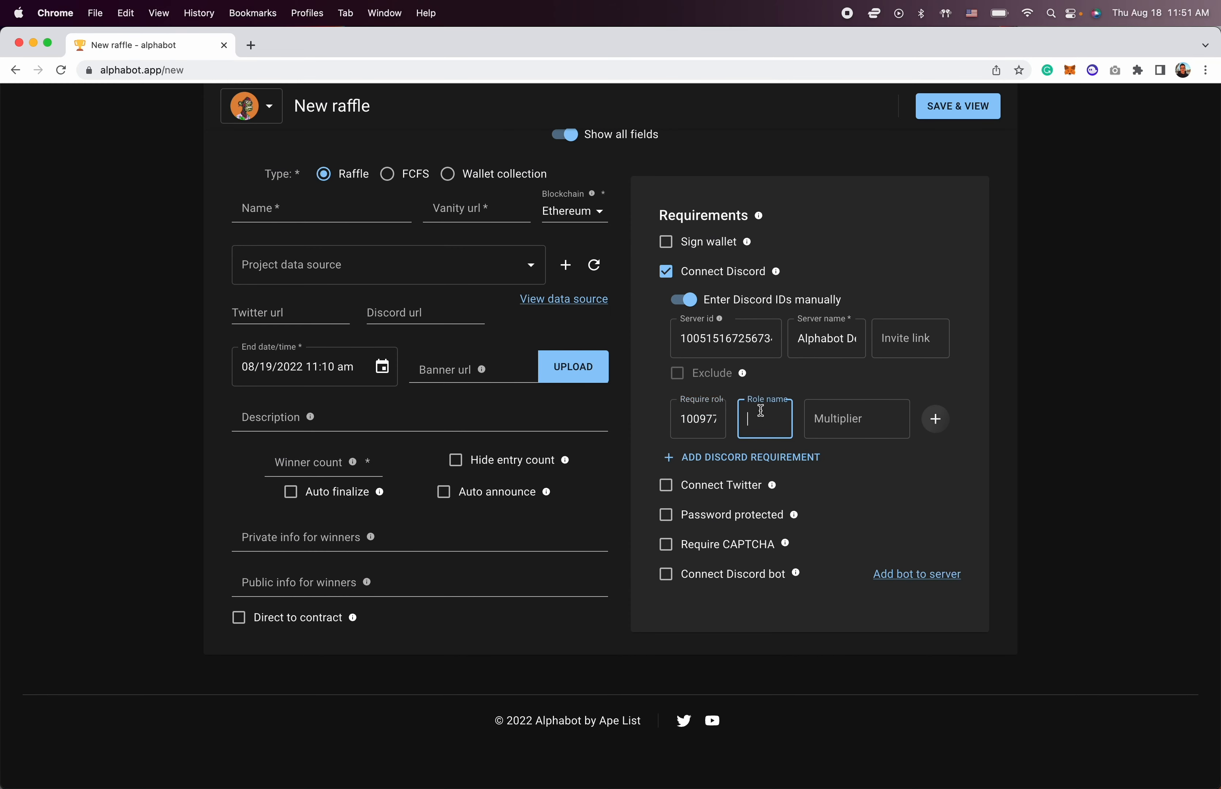
type("Member")
left_click(847, 421)
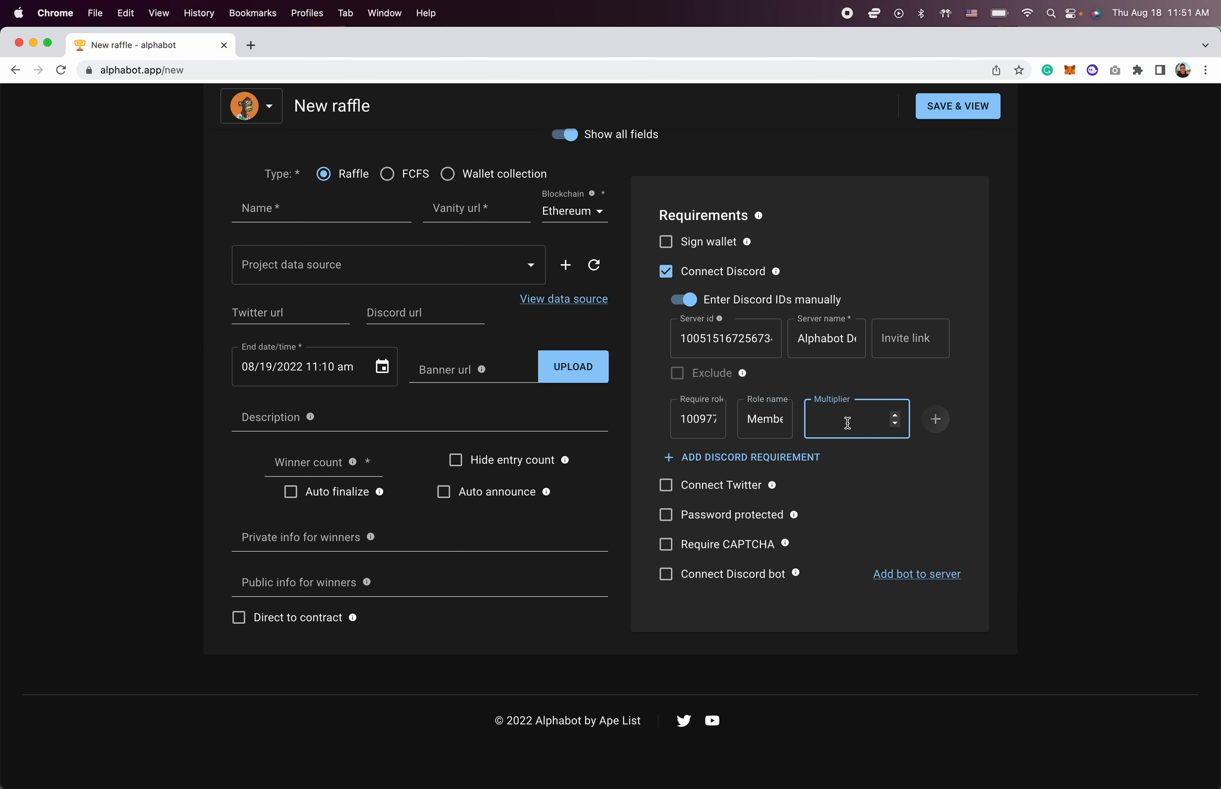
left_click(935, 418)
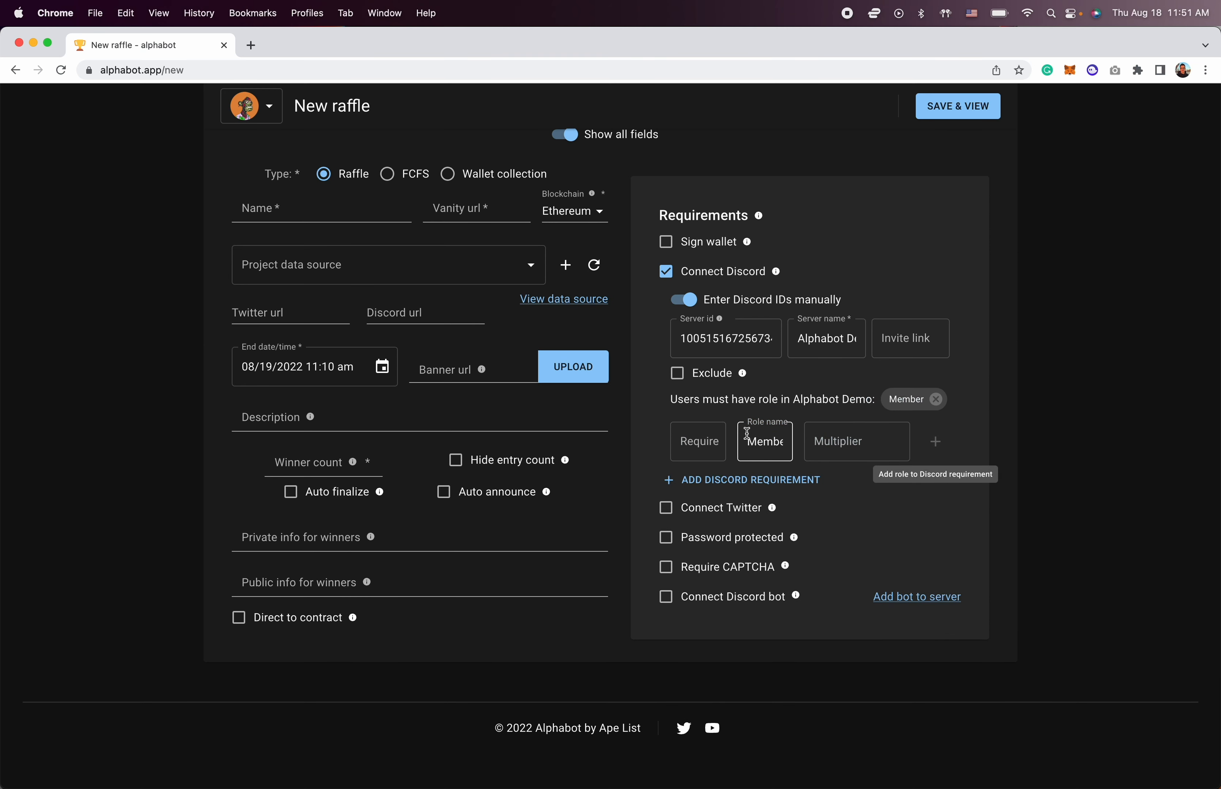
Copy the Whitelist role's ID from the Alphabot Demo role settings in Discord and paste it as the raffle's next required role ID.
left_click(690, 448)
key("super+Tab")
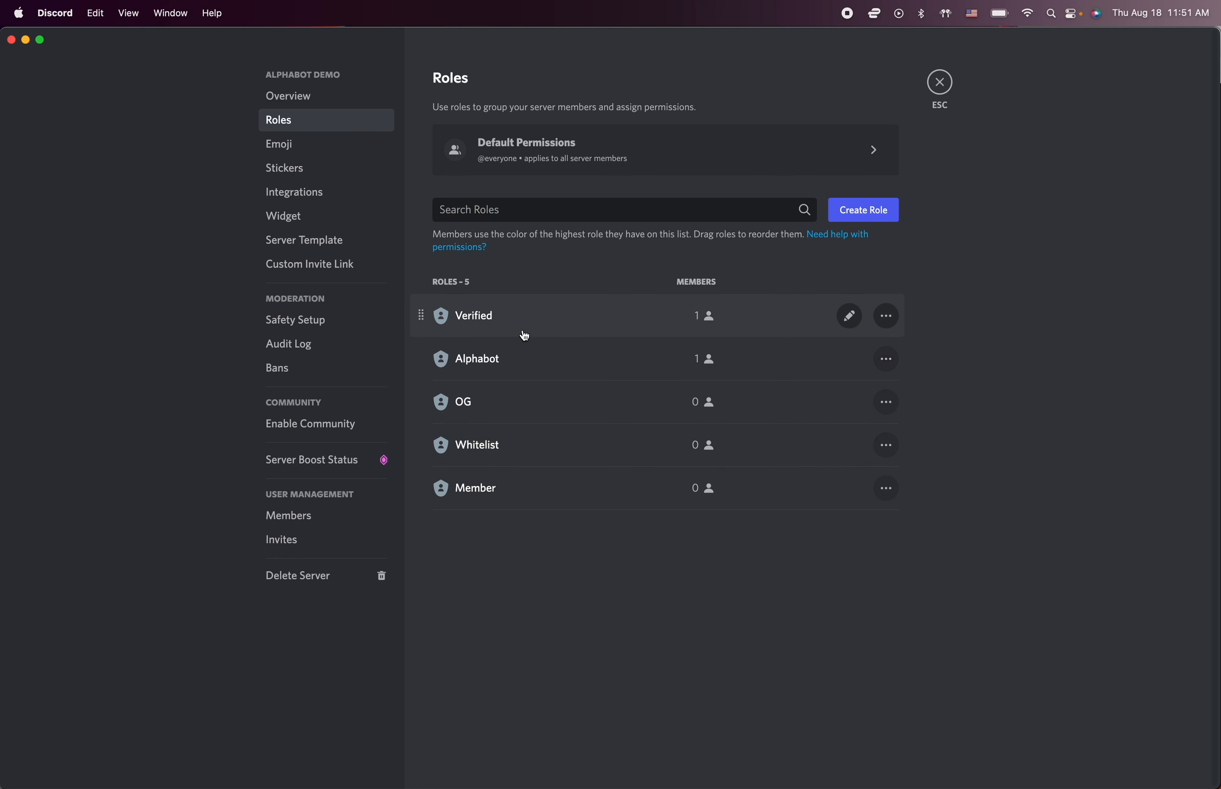
right_click(492, 445)
left_click(521, 482)
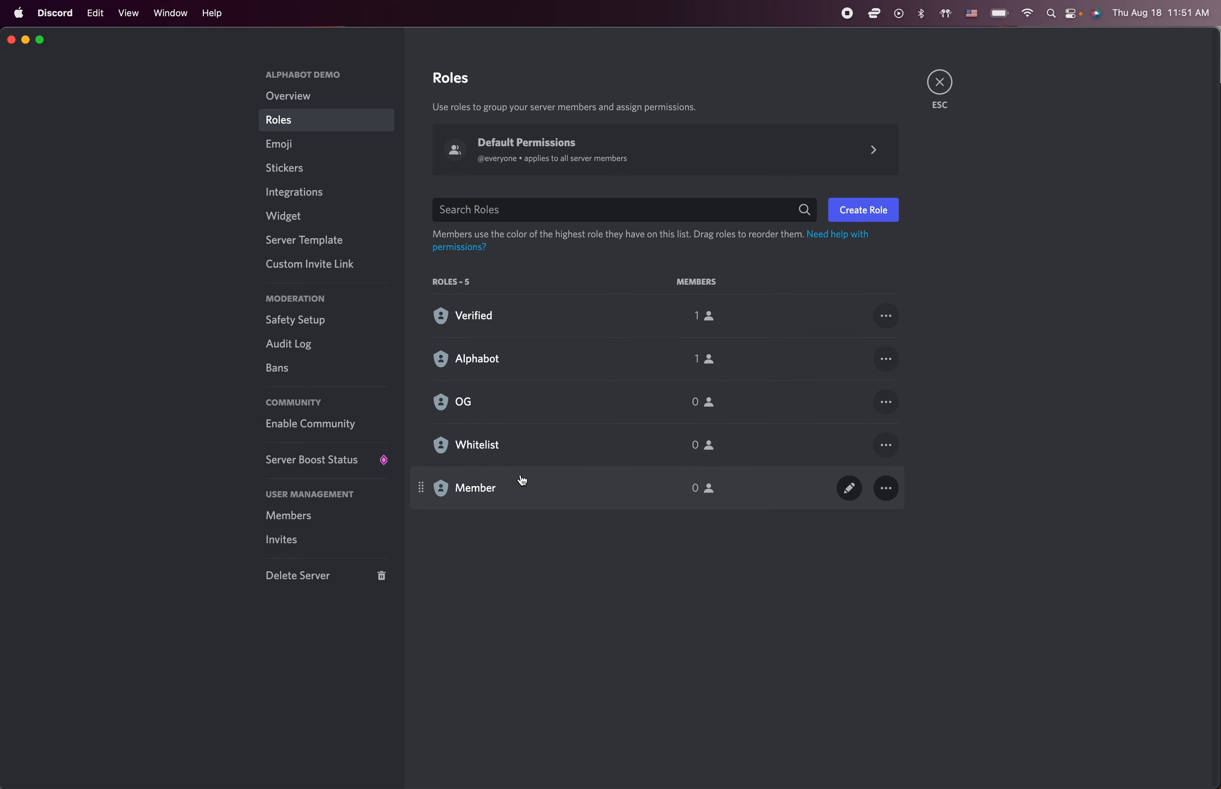
key("super+Tab")
key("super+Tab")
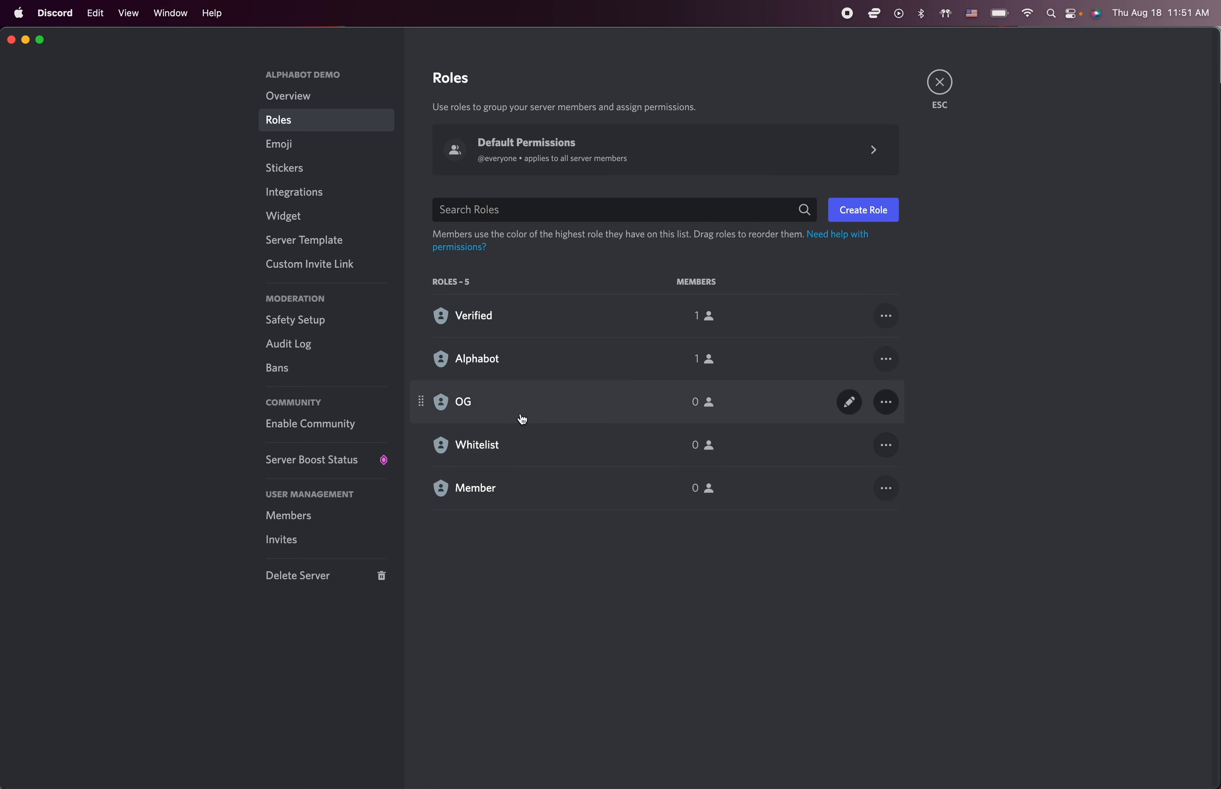
right_click(493, 445)
key("super+Tab")
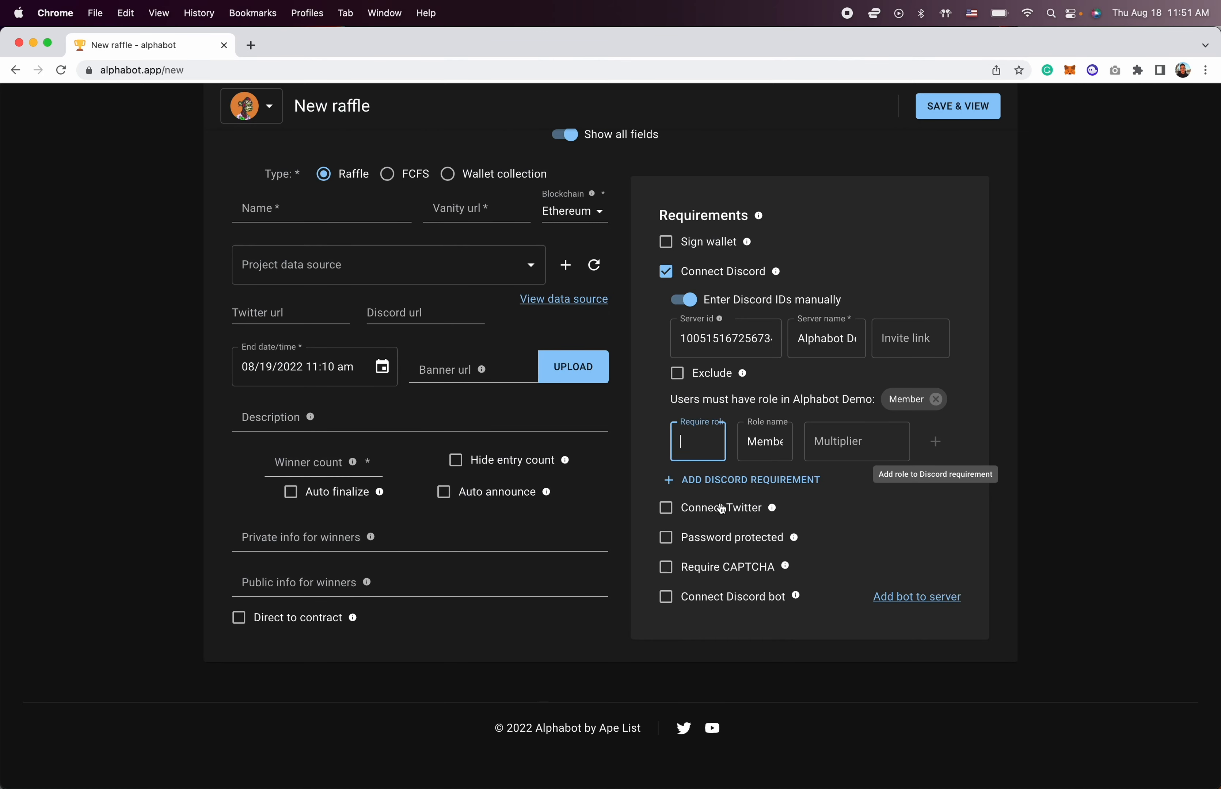
key("super+v")
Name the required role Whitelist, give it a multiplier of 3, and add it to the Alphabot Demo requirement.
key("Tab")
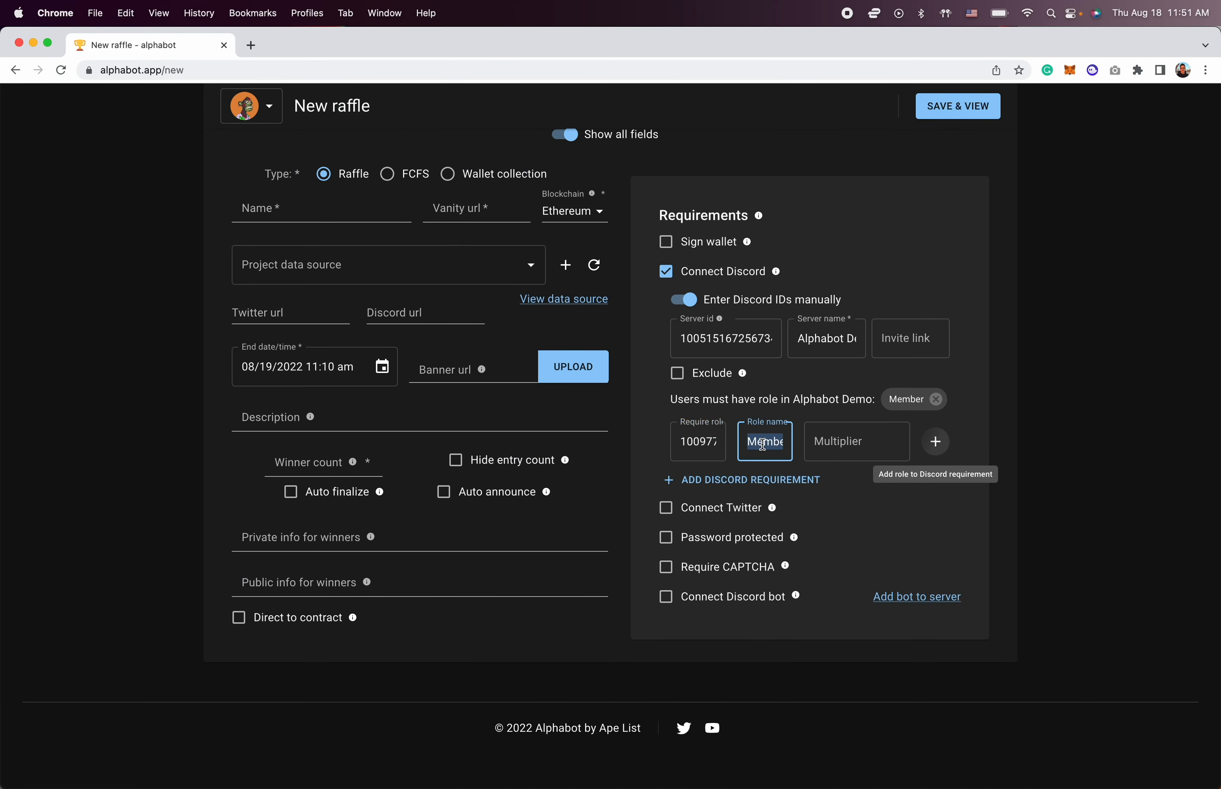
type("Whitelist")
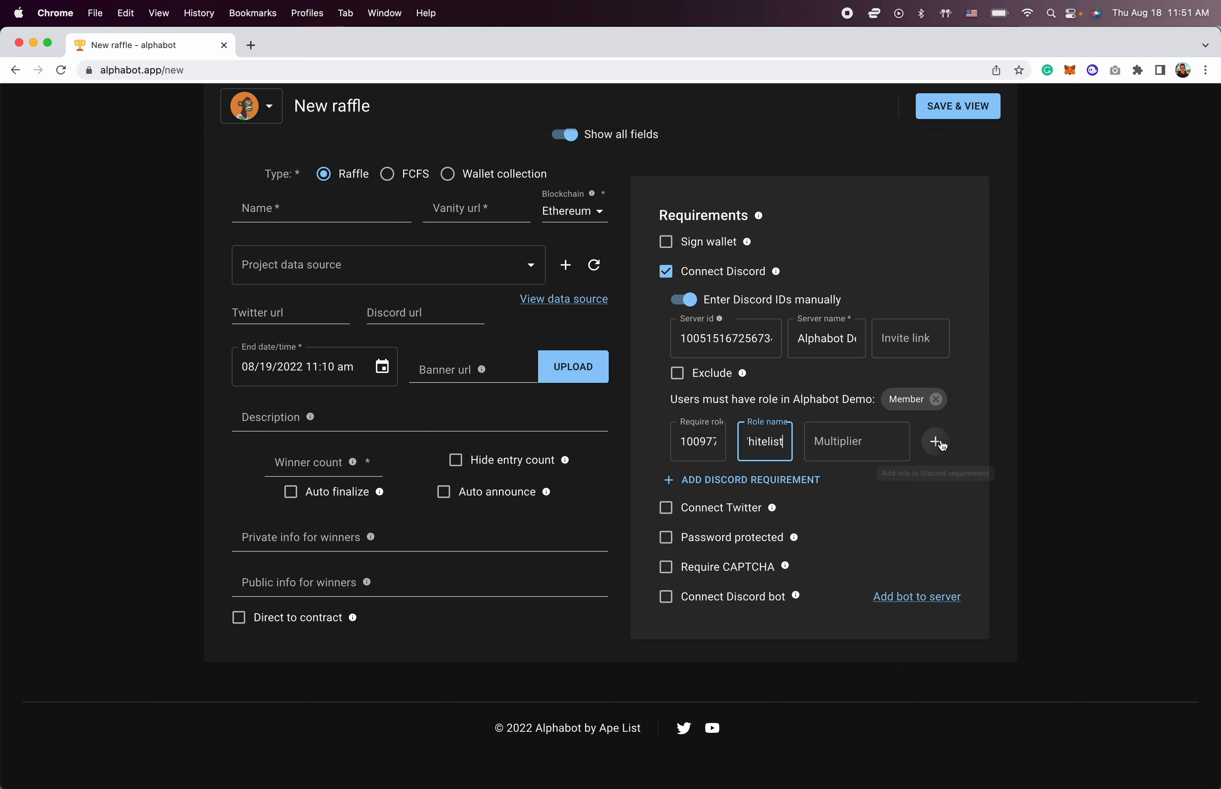
left_click(845, 441)
type("3")
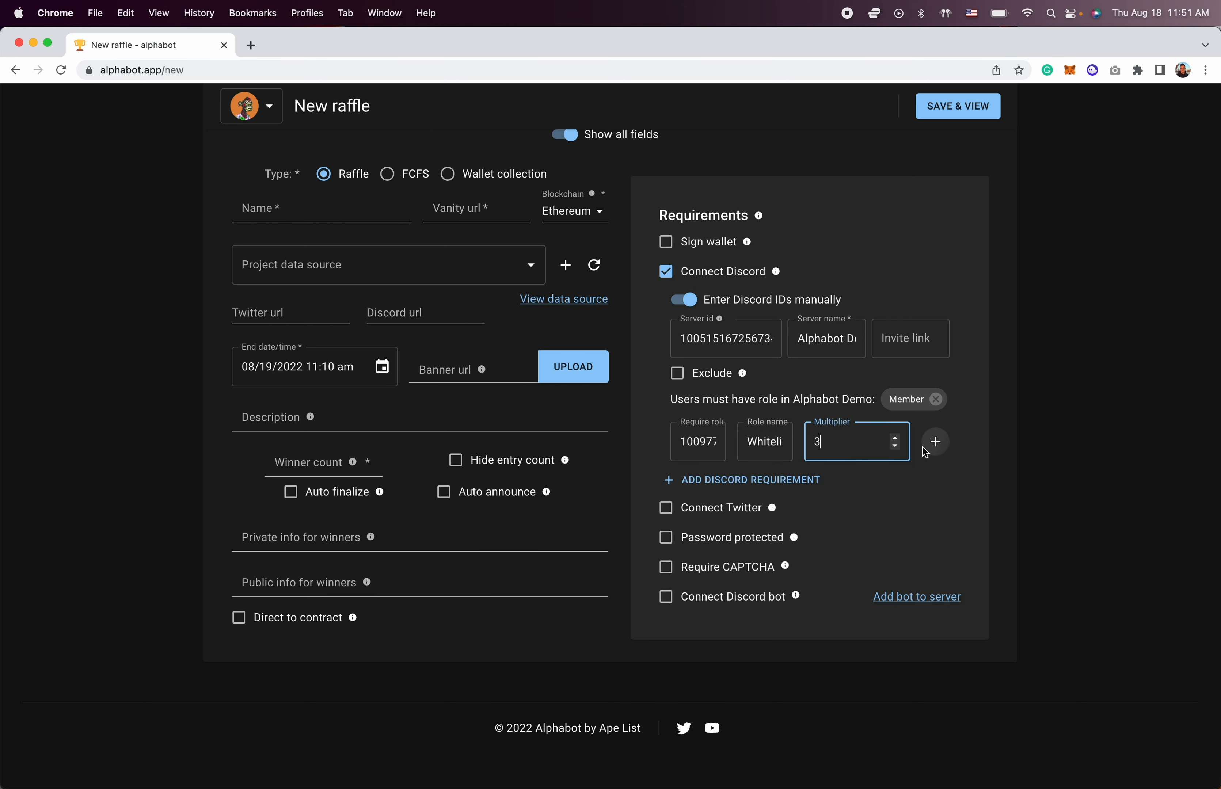
left_click(937, 449)
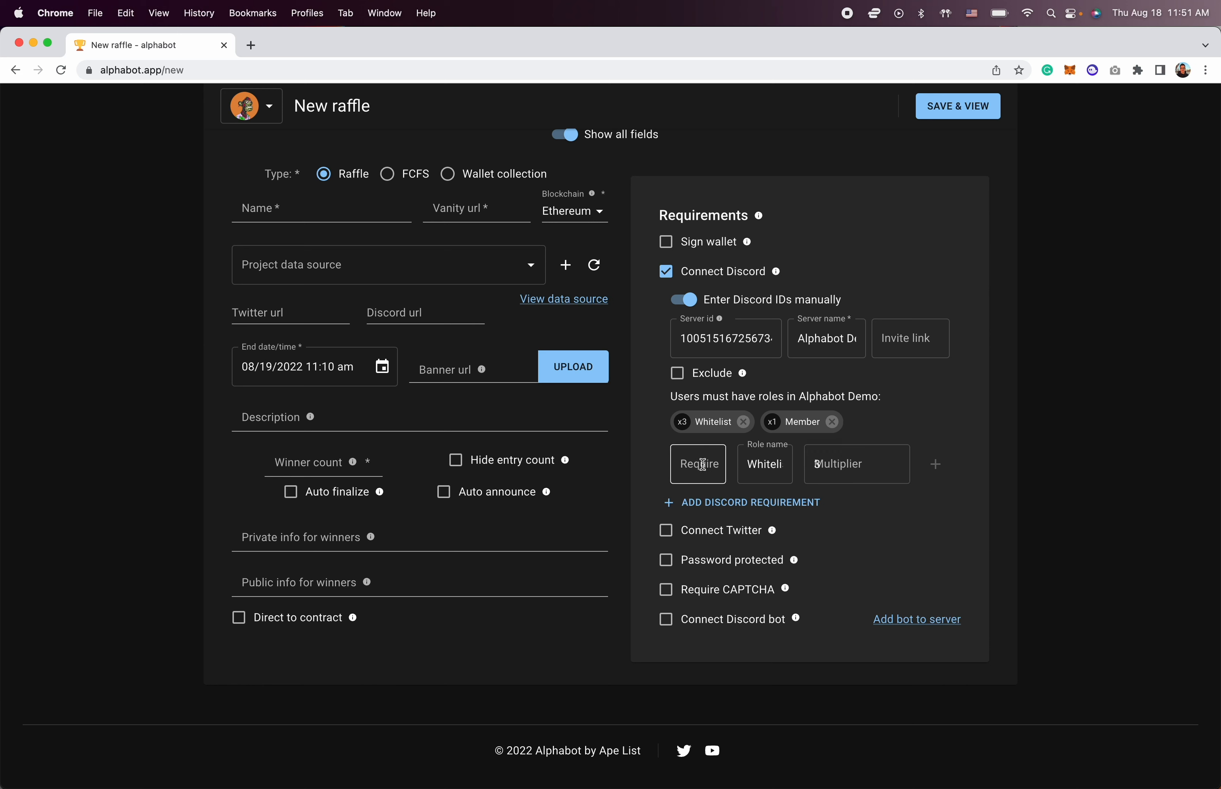
Copy the OG role's ID from the Alphabot Demo role settings in Discord and paste it as the raffle's next required role ID.
key("super+Tab")
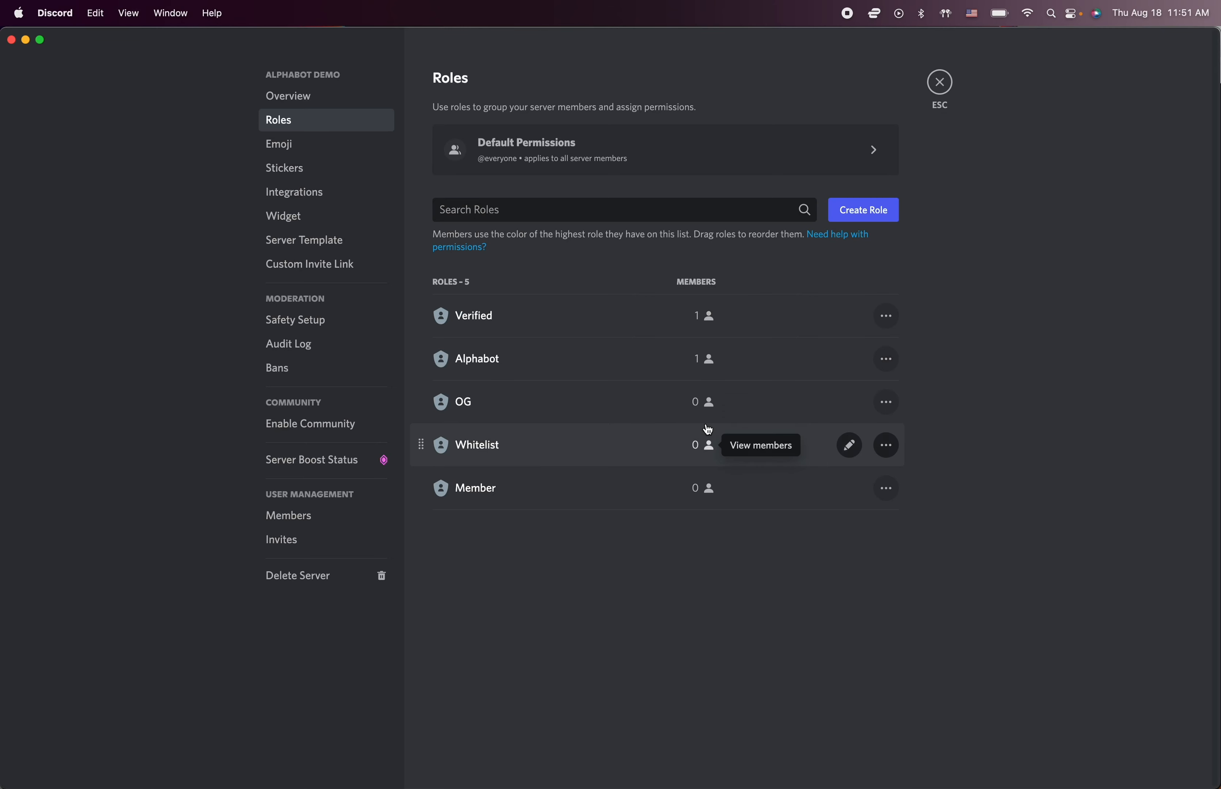
right_click(481, 409)
left_click(508, 441)
key("super+Tab")
left_click(701, 464)
key("super+v")
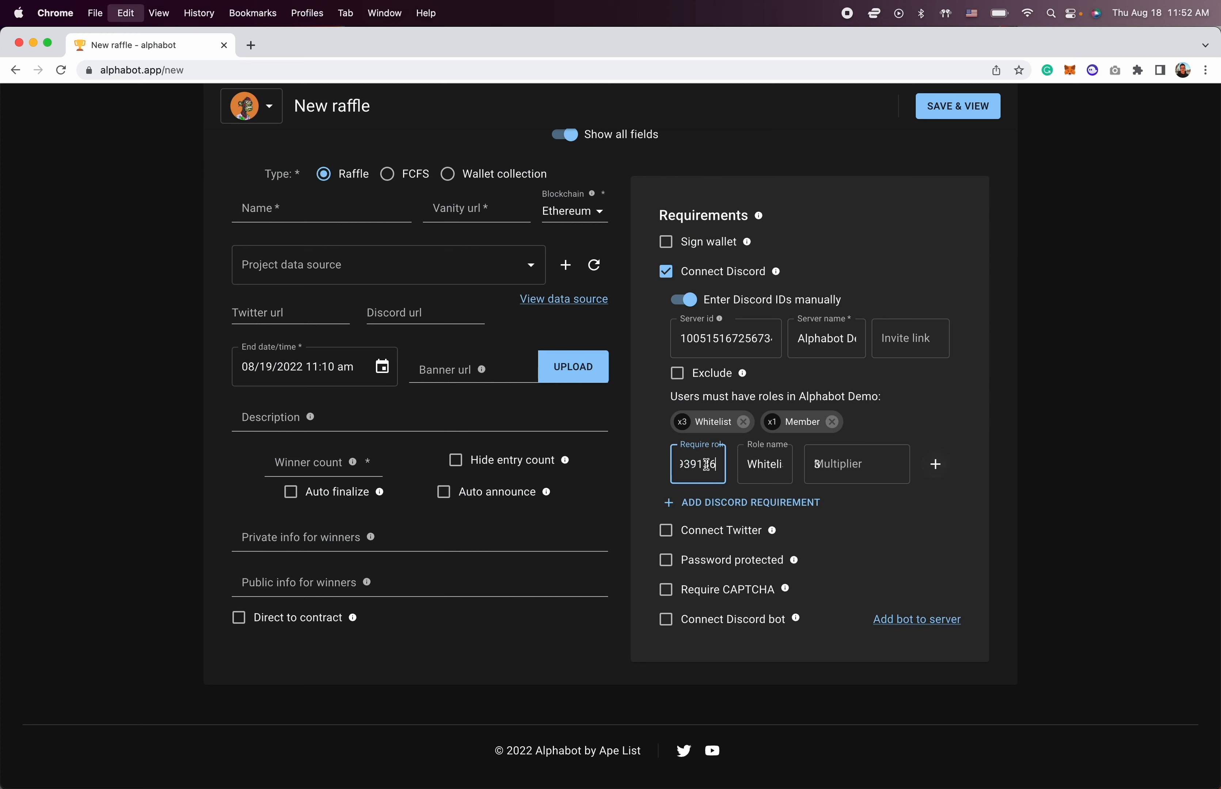
Name the required role OG, give it a multiplier of 5, and add it to the Alphabot Demo requirement.
left_click(760, 462)
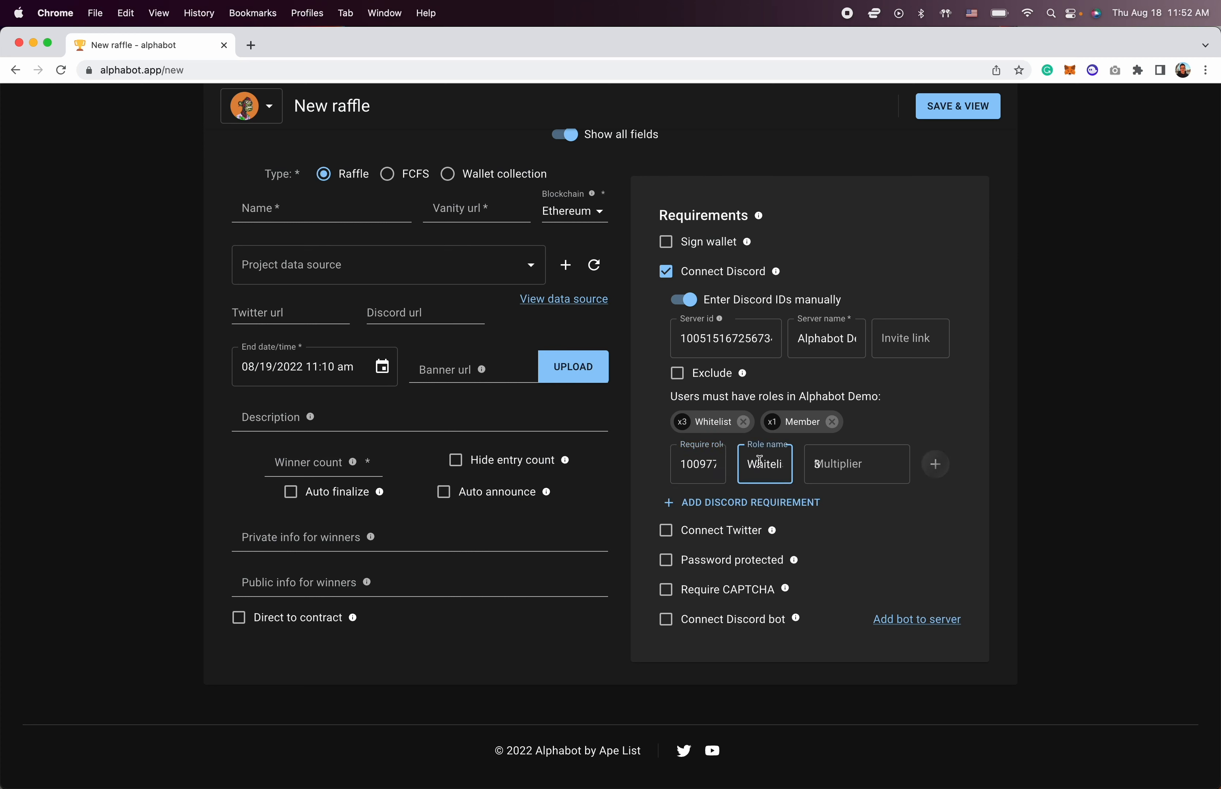
double_click(760, 462)
type("OG")
left_click(806, 471)
type("3")
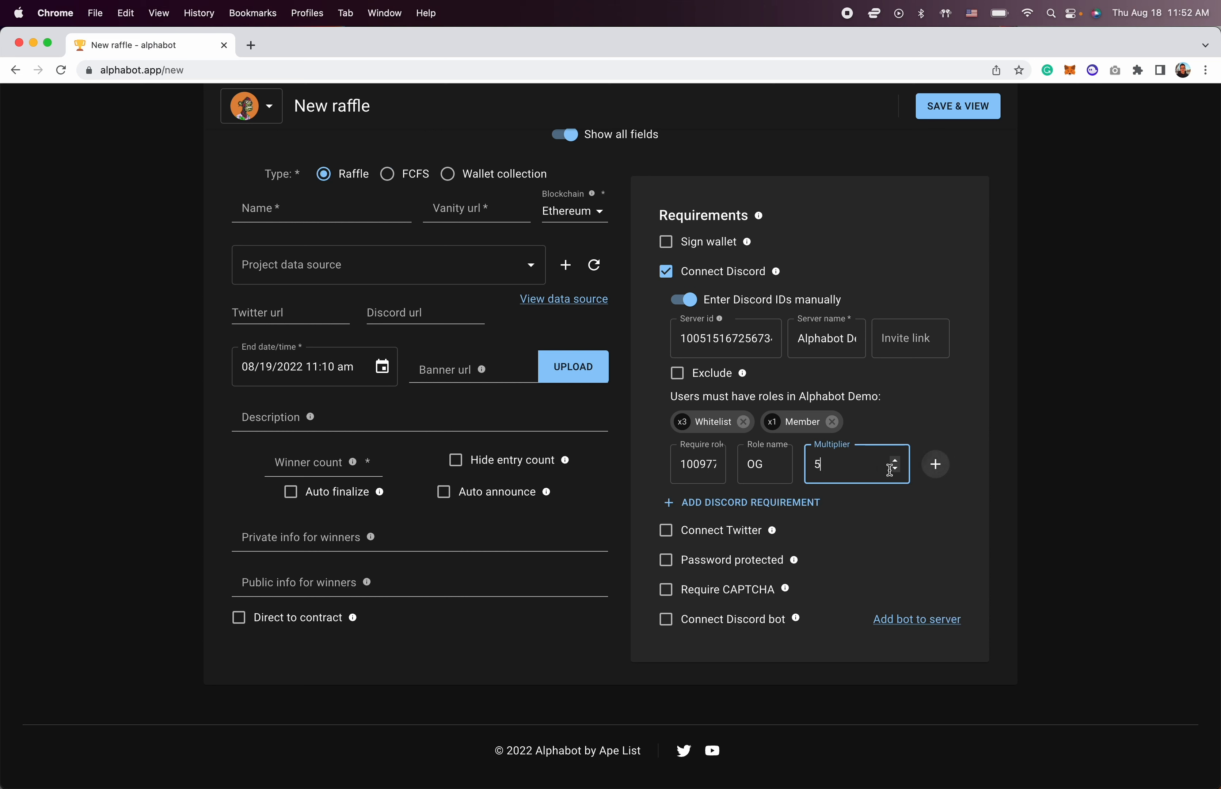
left_click(935, 464)
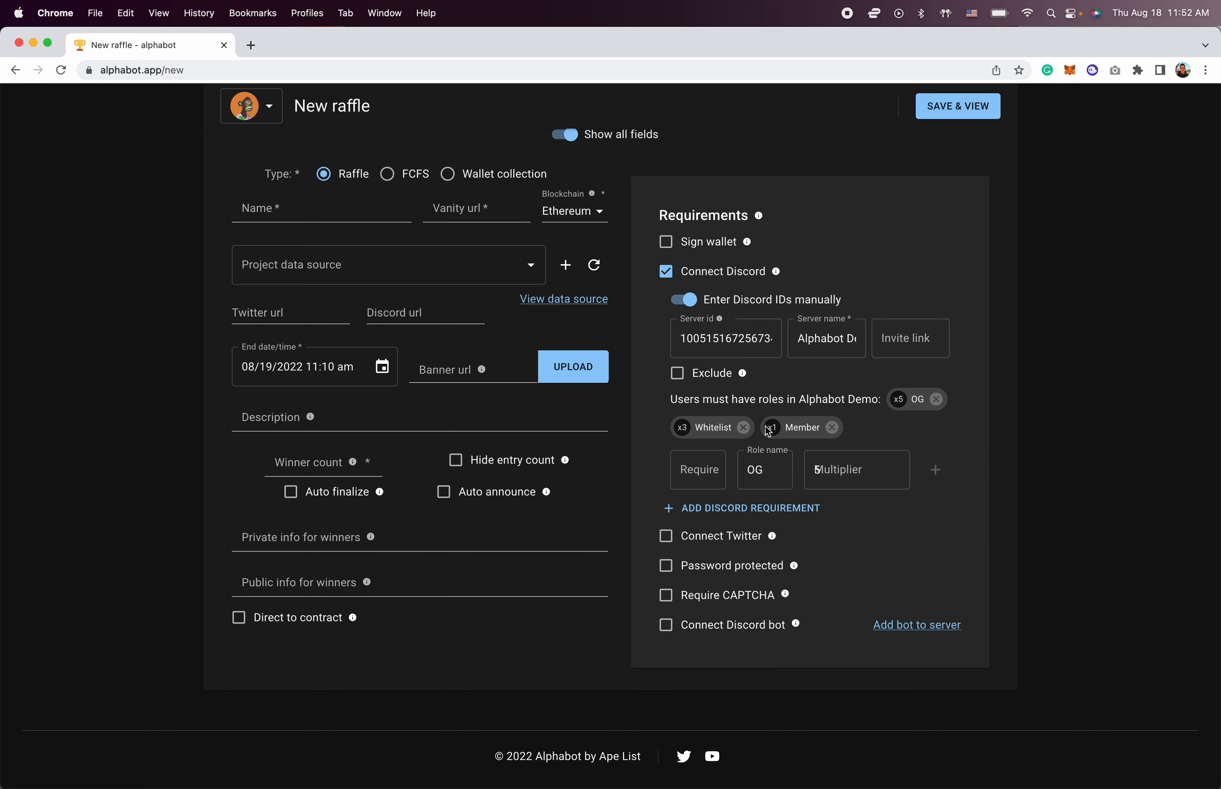
Clear the leftover role name from the empty role entry of the Discord requirement.
left_click(763, 470)
double_click(763, 469)
key("BackSpace")
left_click(1001, 440)
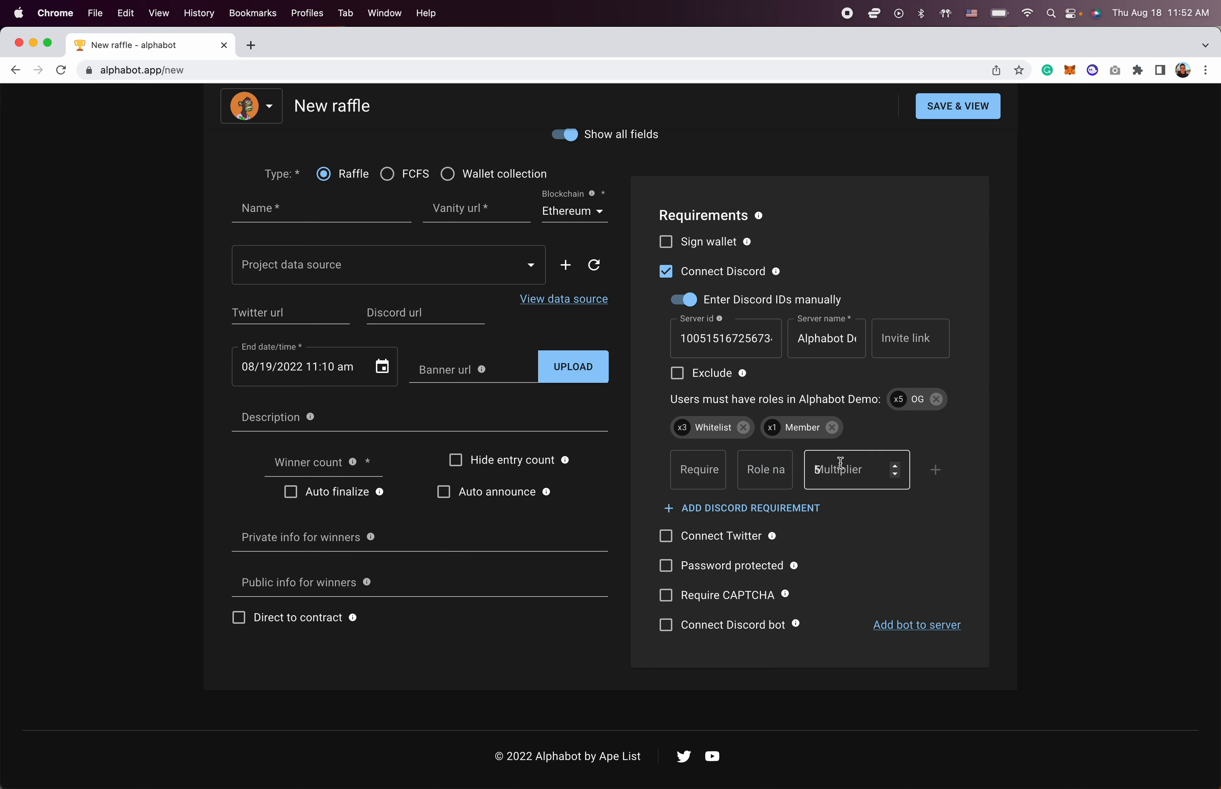